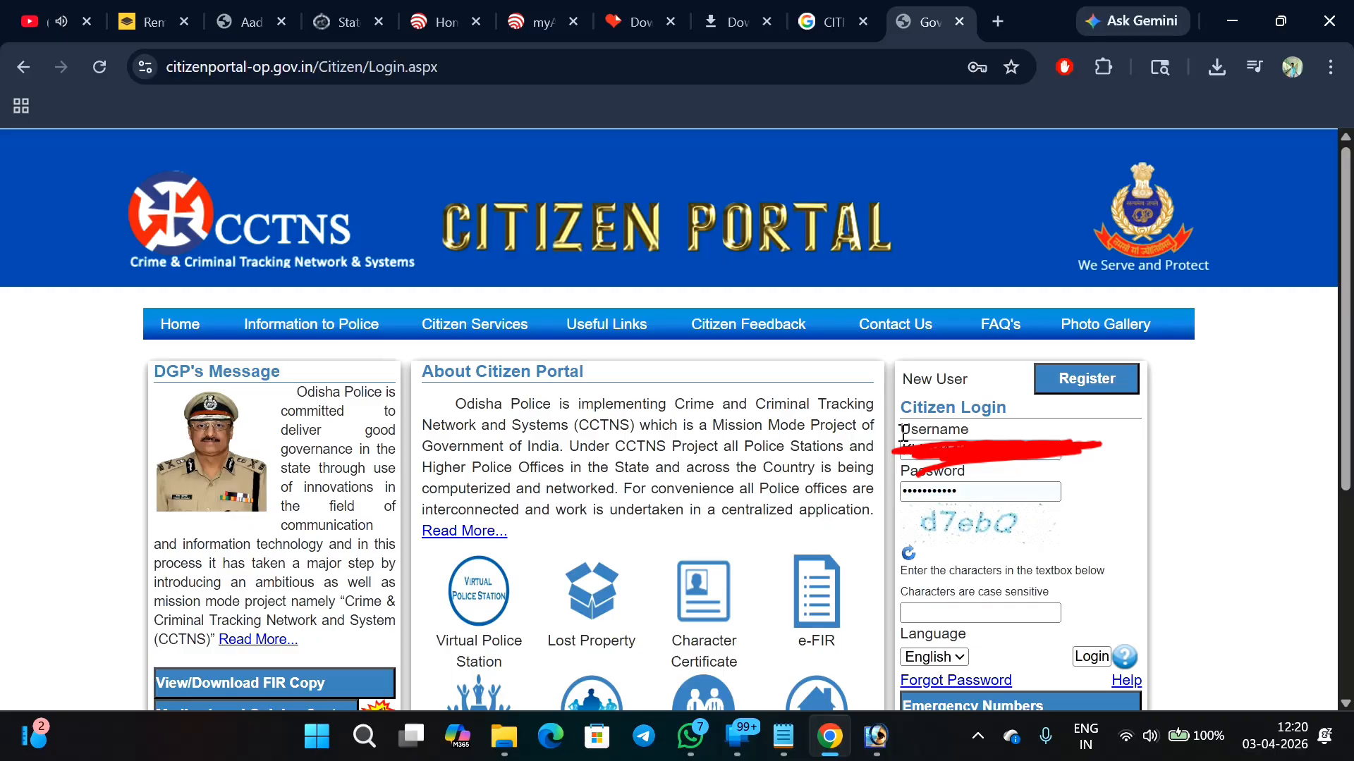
- Open the citizen registration form for new users from the portal's login page
left_click_drag(899, 430, 902, 471)
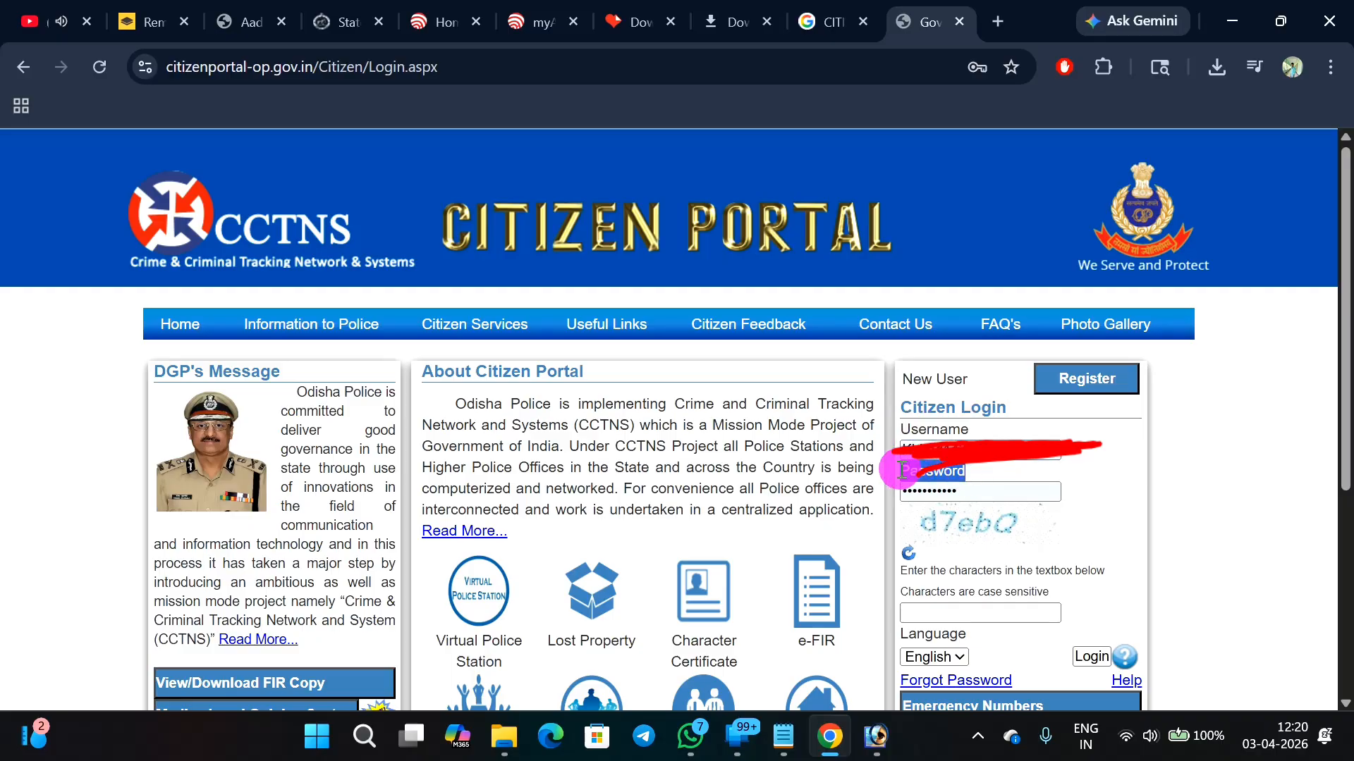
left_click(1103, 506)
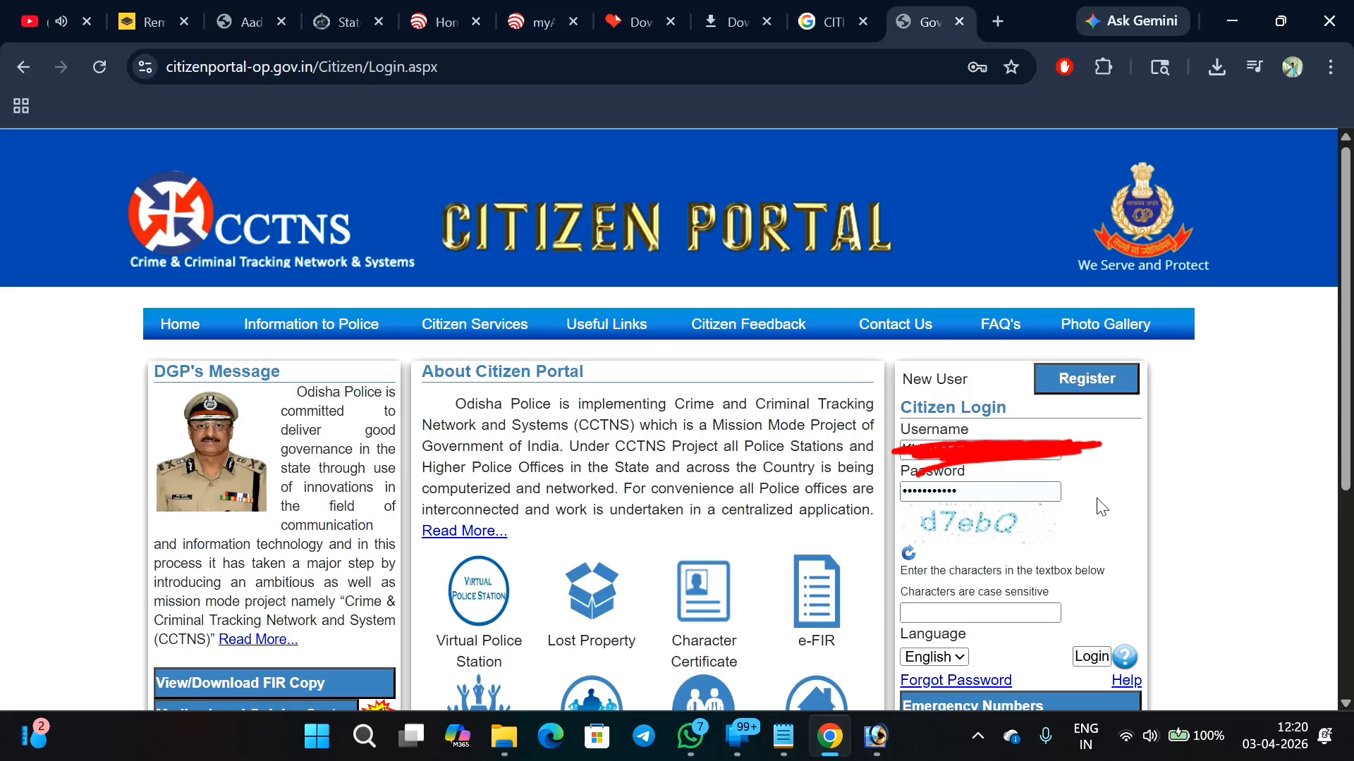
mouse_move(1162, 358)
left_mouse_down()
mouse_move(994, 384)
mouse_move(1176, 410)
mouse_move(1139, 336)
mouse_move(1108, 345)
left_mouse_up()
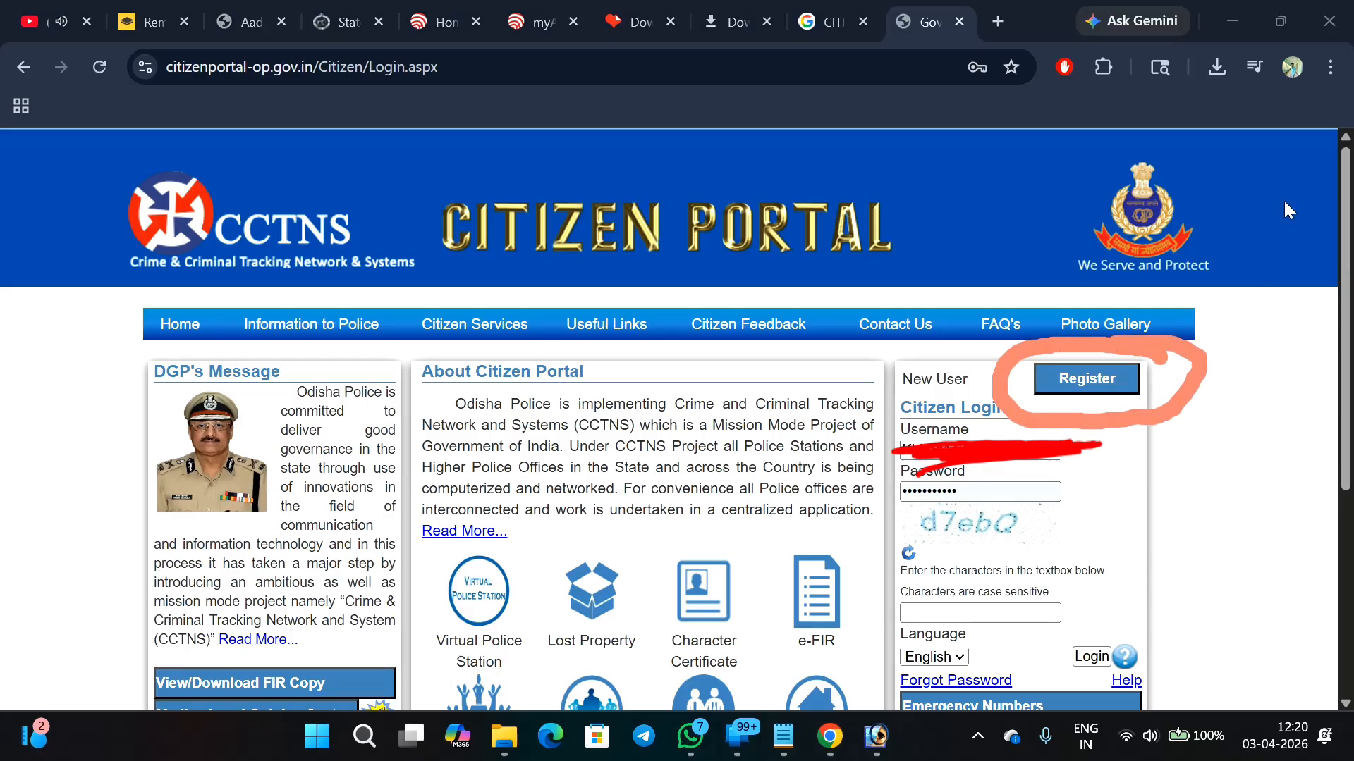
left_click(1088, 381)
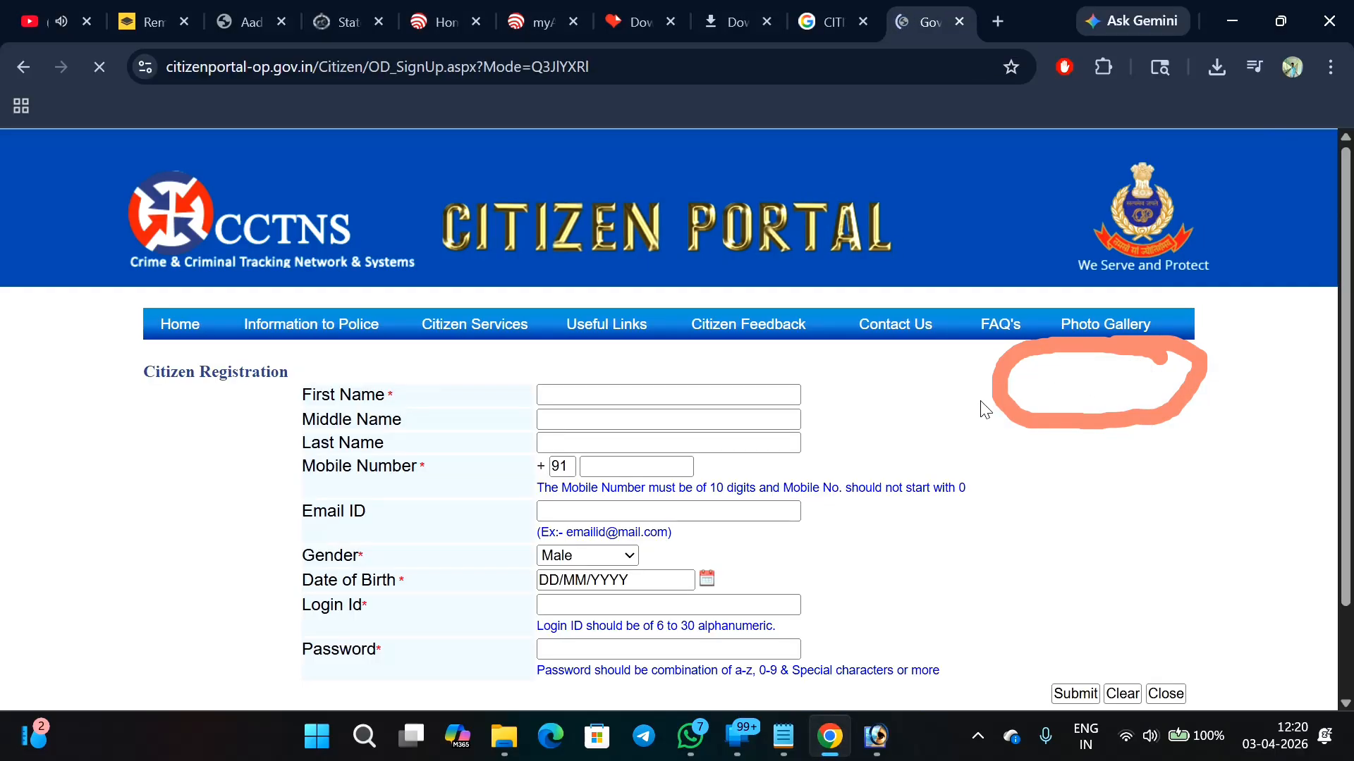
- Examine the citizen registration fields, from the name and contact details down to the login ID and password
scroll(918, 429, "down", 2)
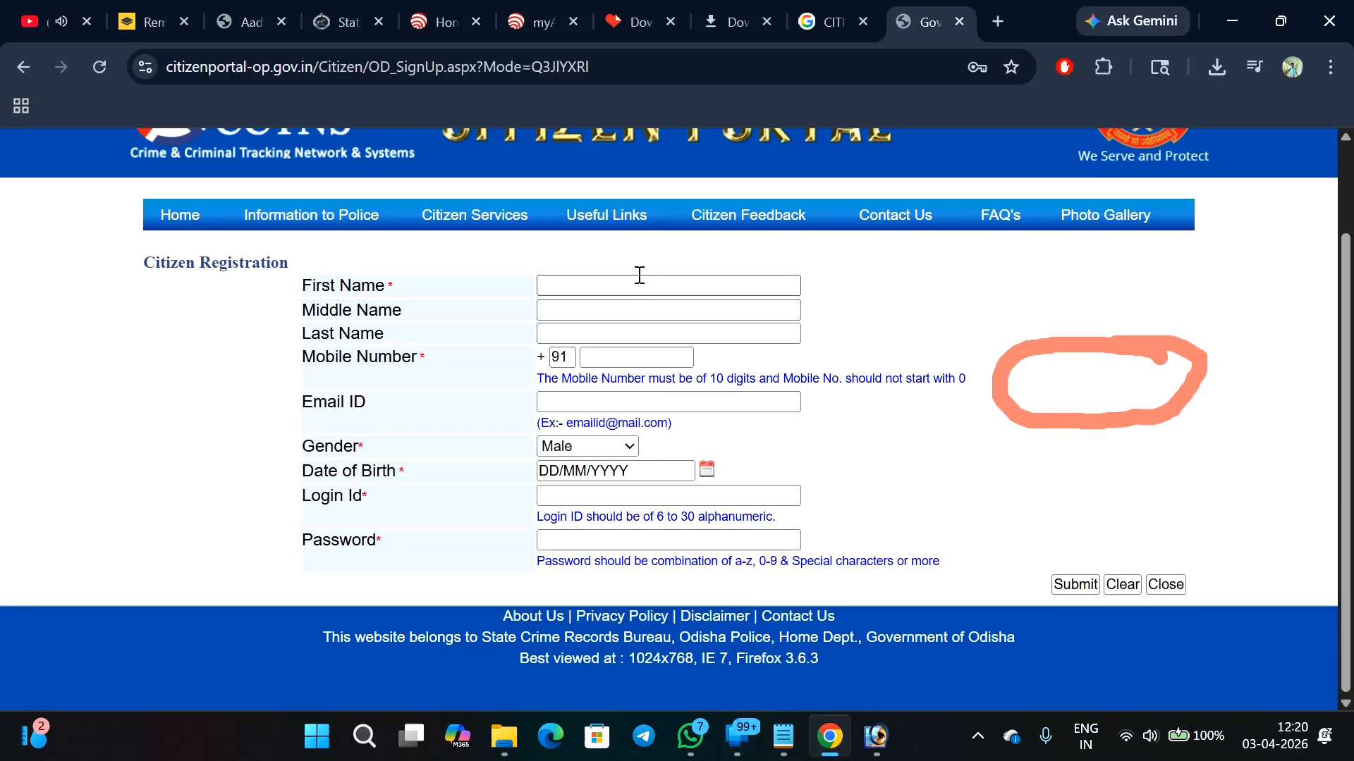
double_click(321, 285)
double_click(327, 310)
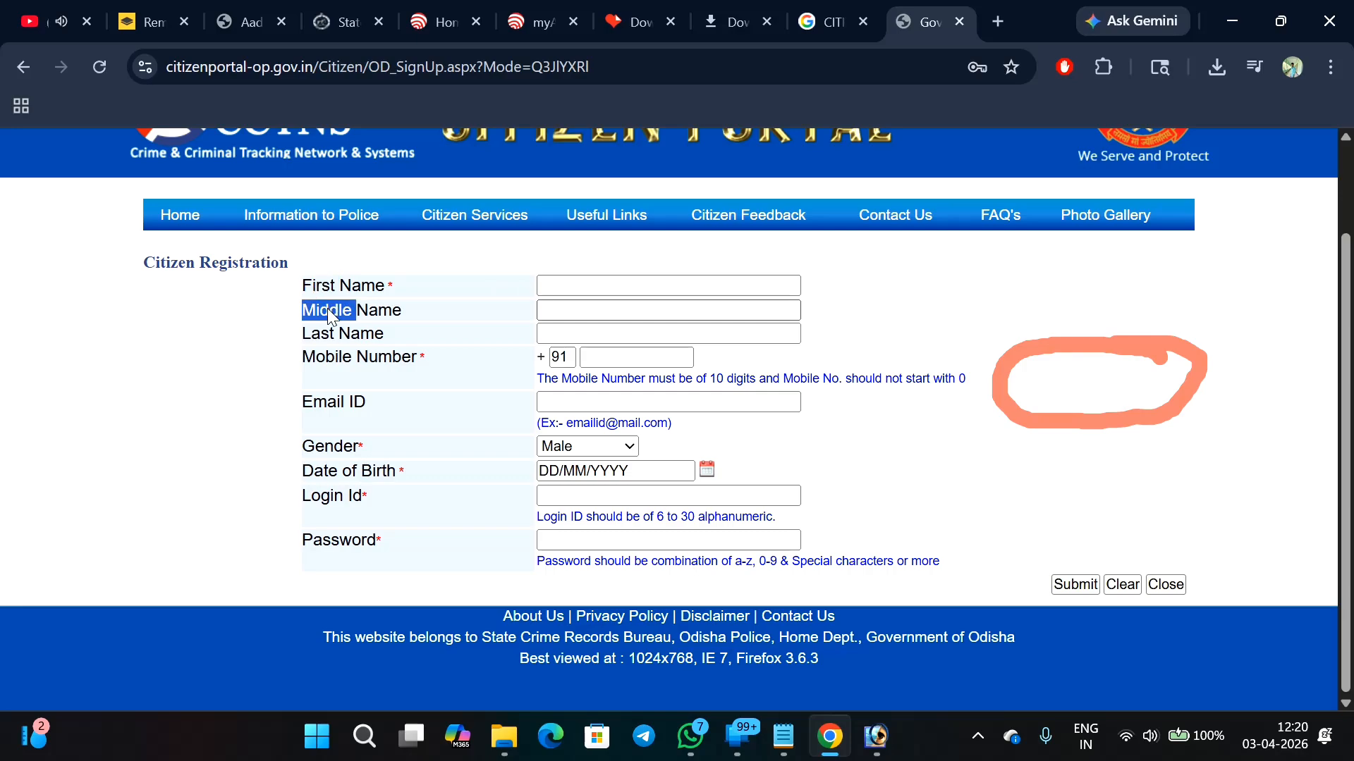
double_click(326, 354)
double_click(319, 402)
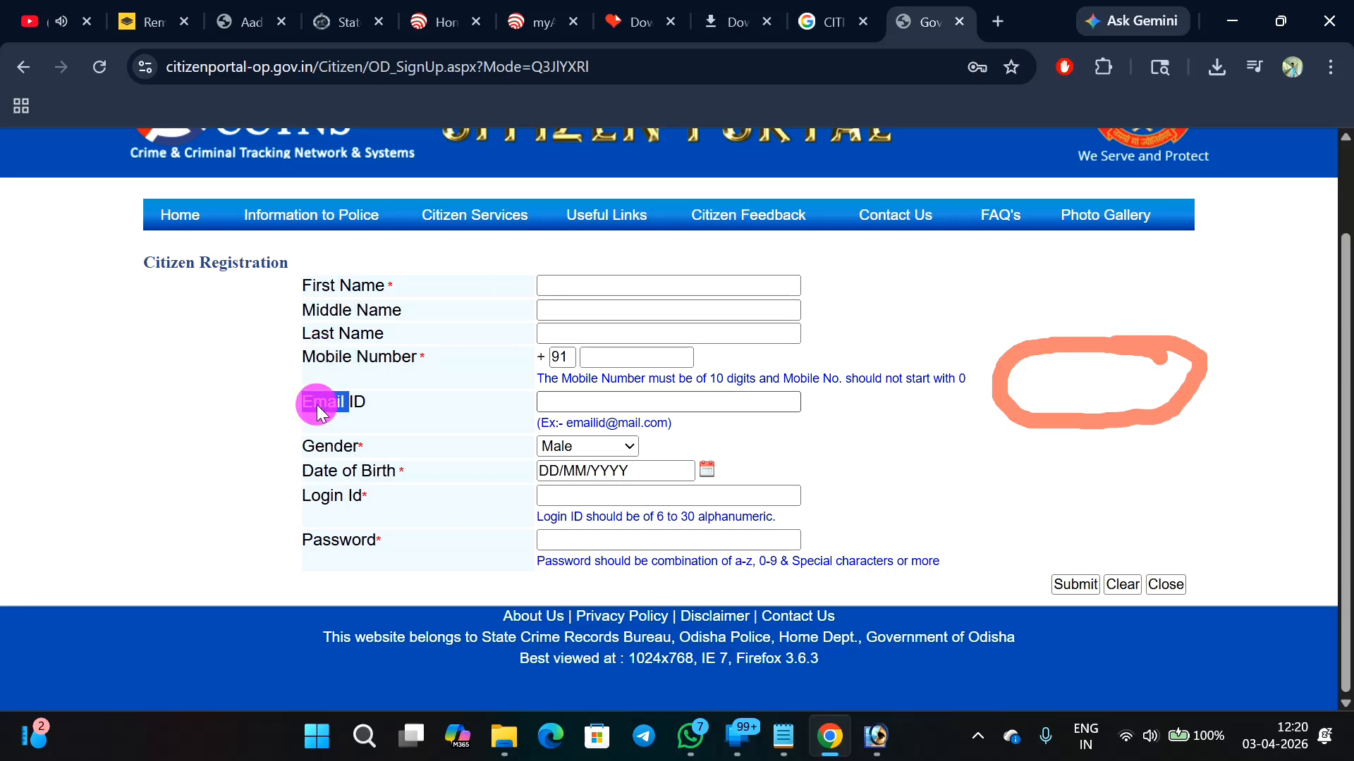
double_click(328, 447)
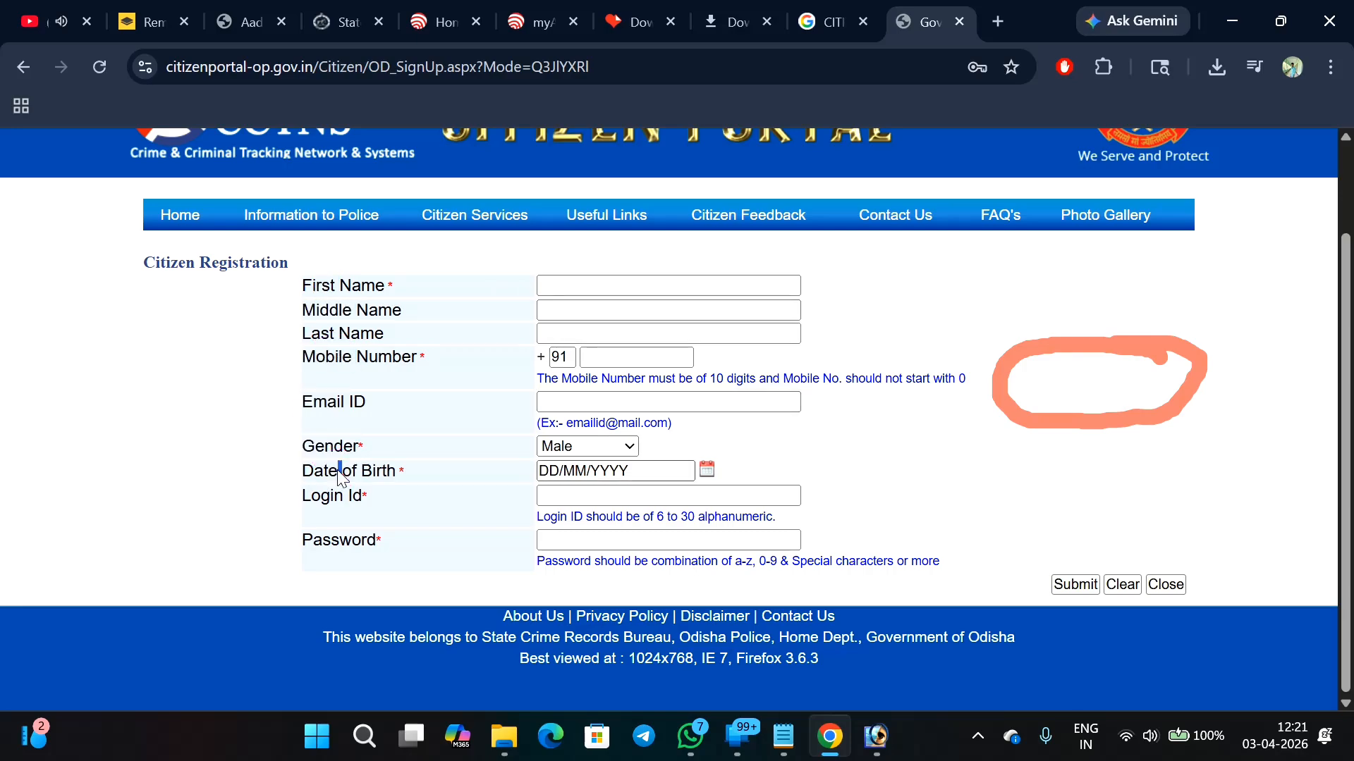
double_click(324, 496)
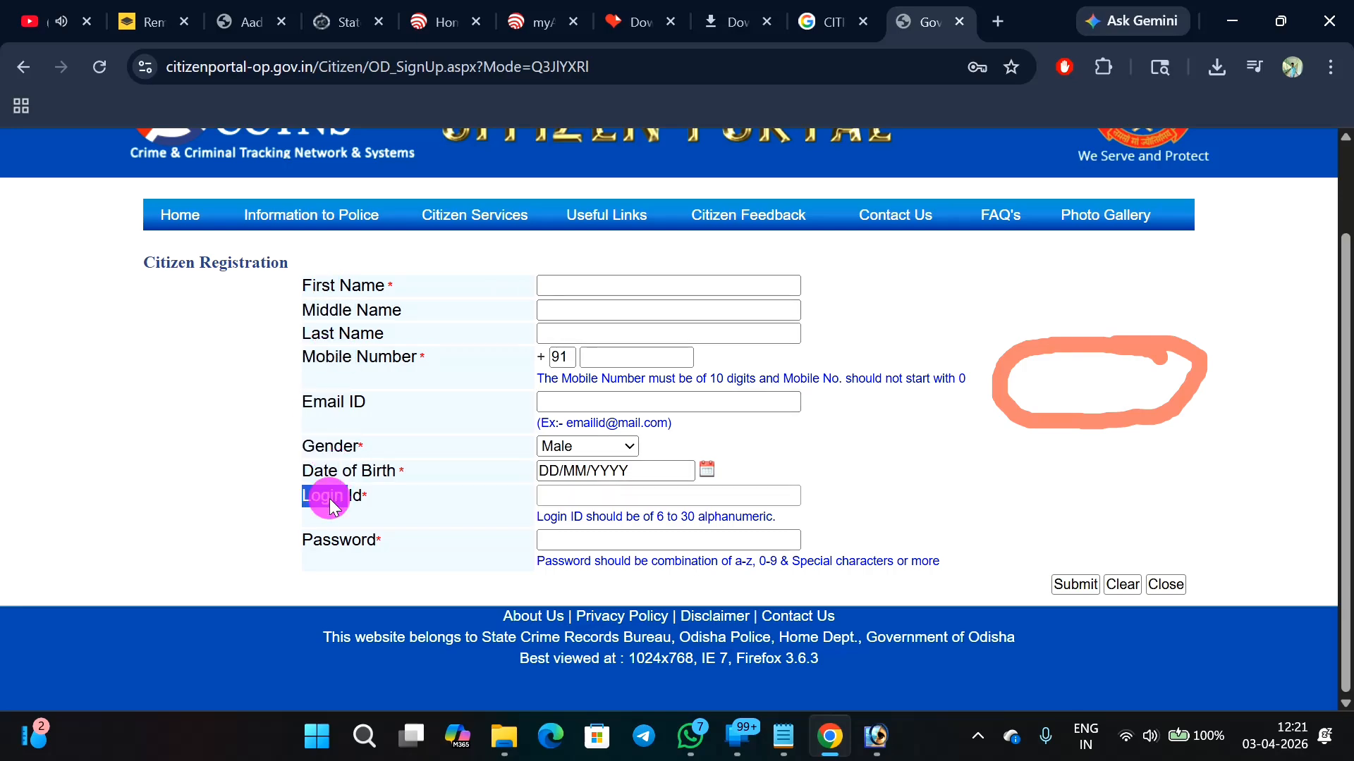
double_click(337, 540)
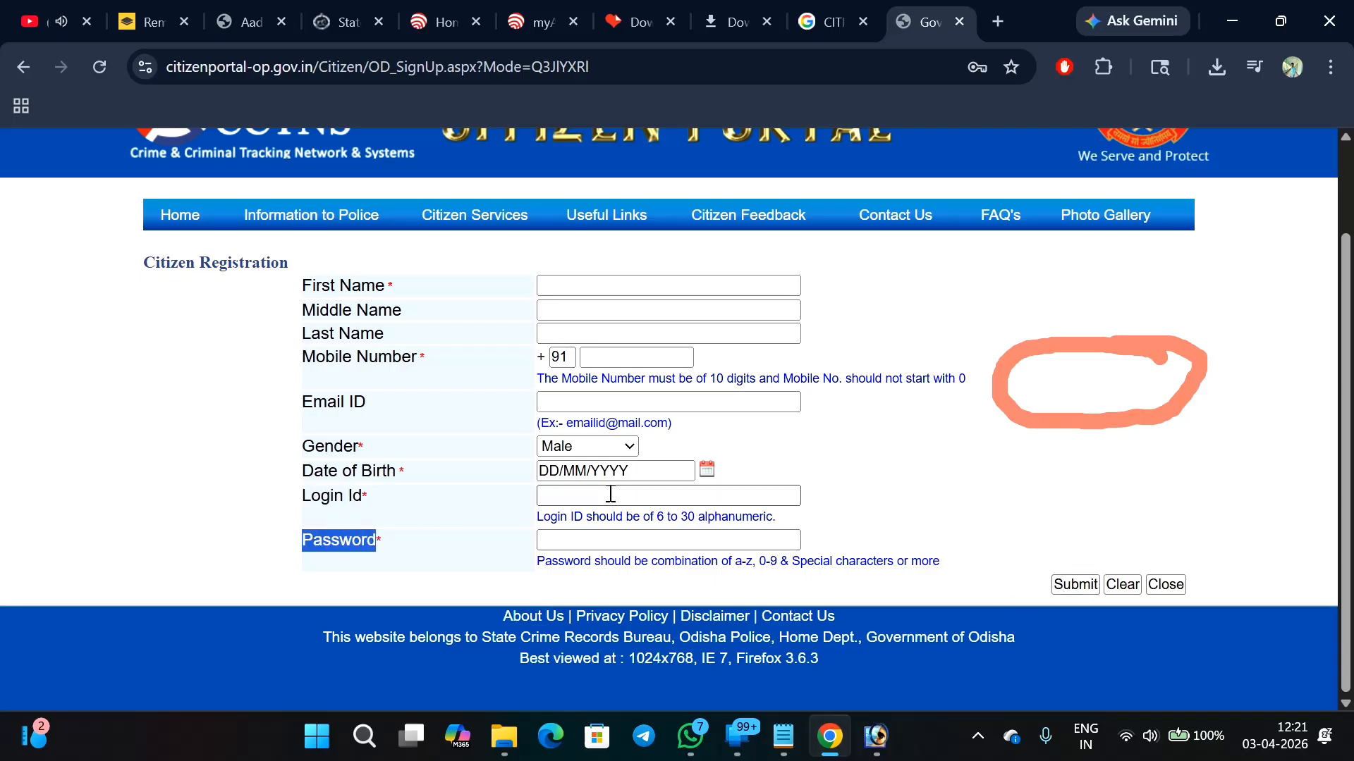
scroll(616, 492, "up", 1)
scroll(612, 499, "down", 1)
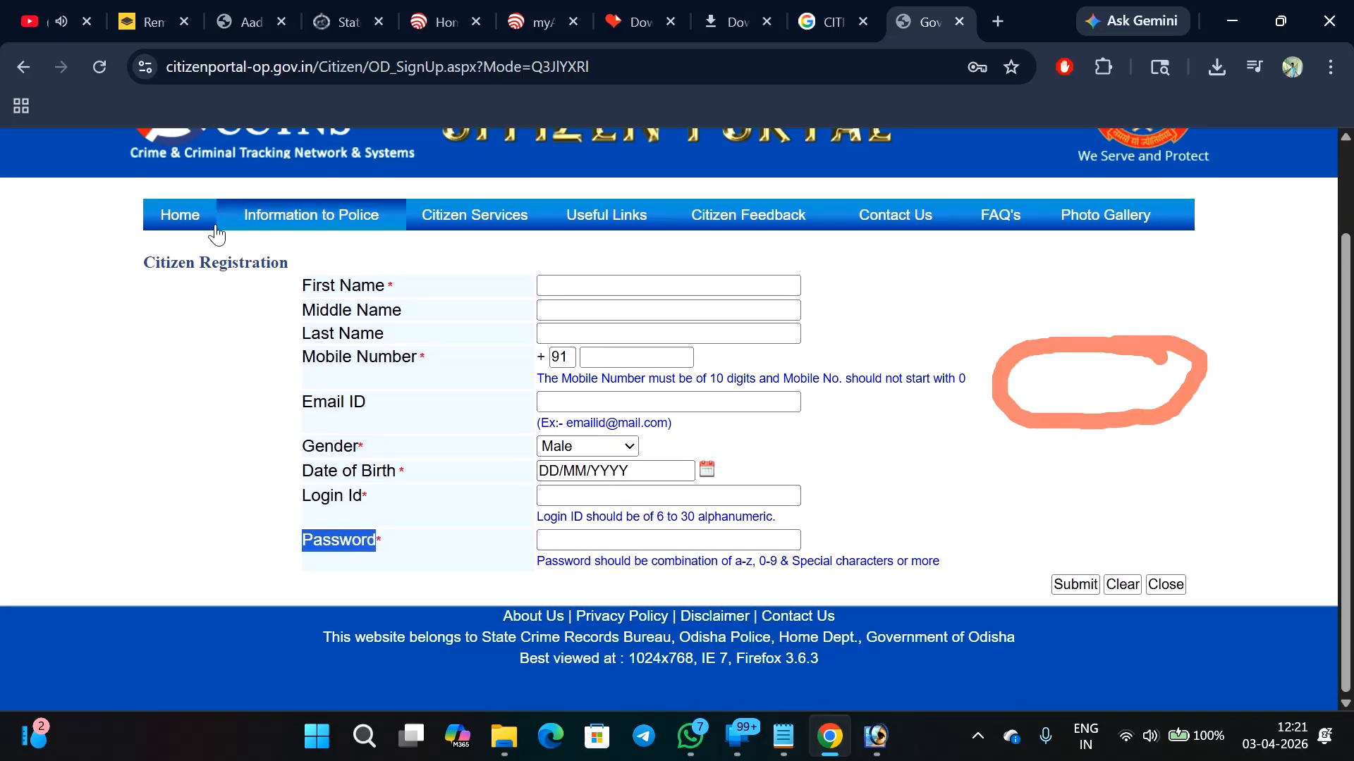
- Return to the portal's home page and log in to the existing citizen account, filling in the captcha characters
left_click(179, 226)
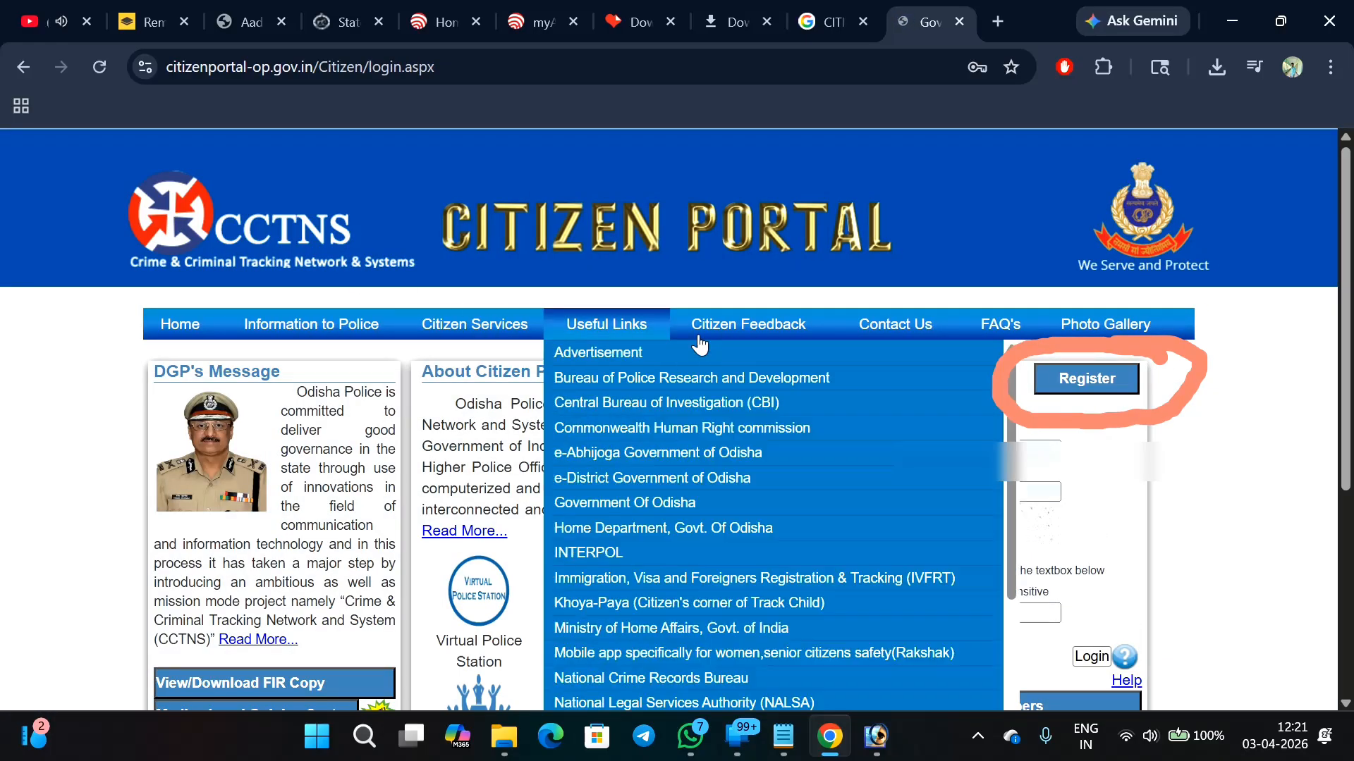
left_click_drag(890, 422, 994, 428)
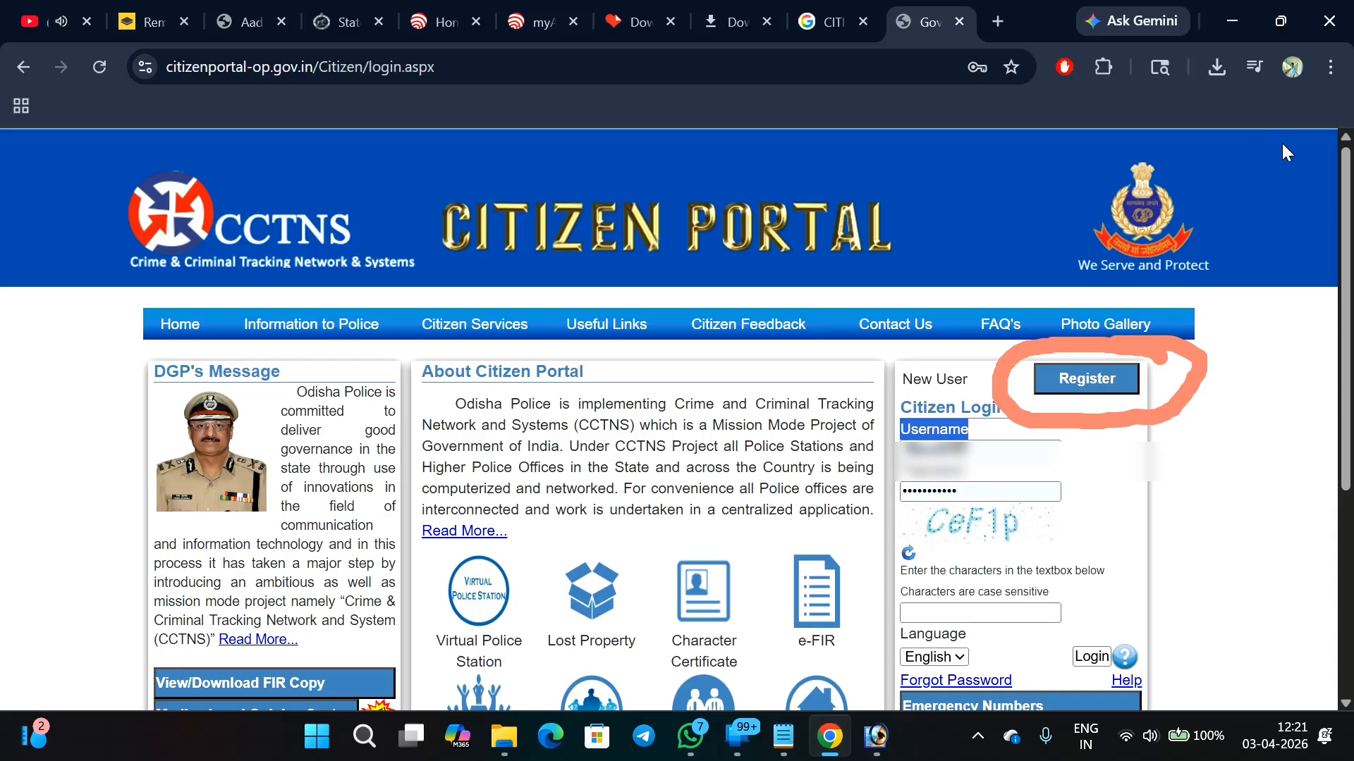
key("ctrl+shift+5")
left_click(1119, 345)
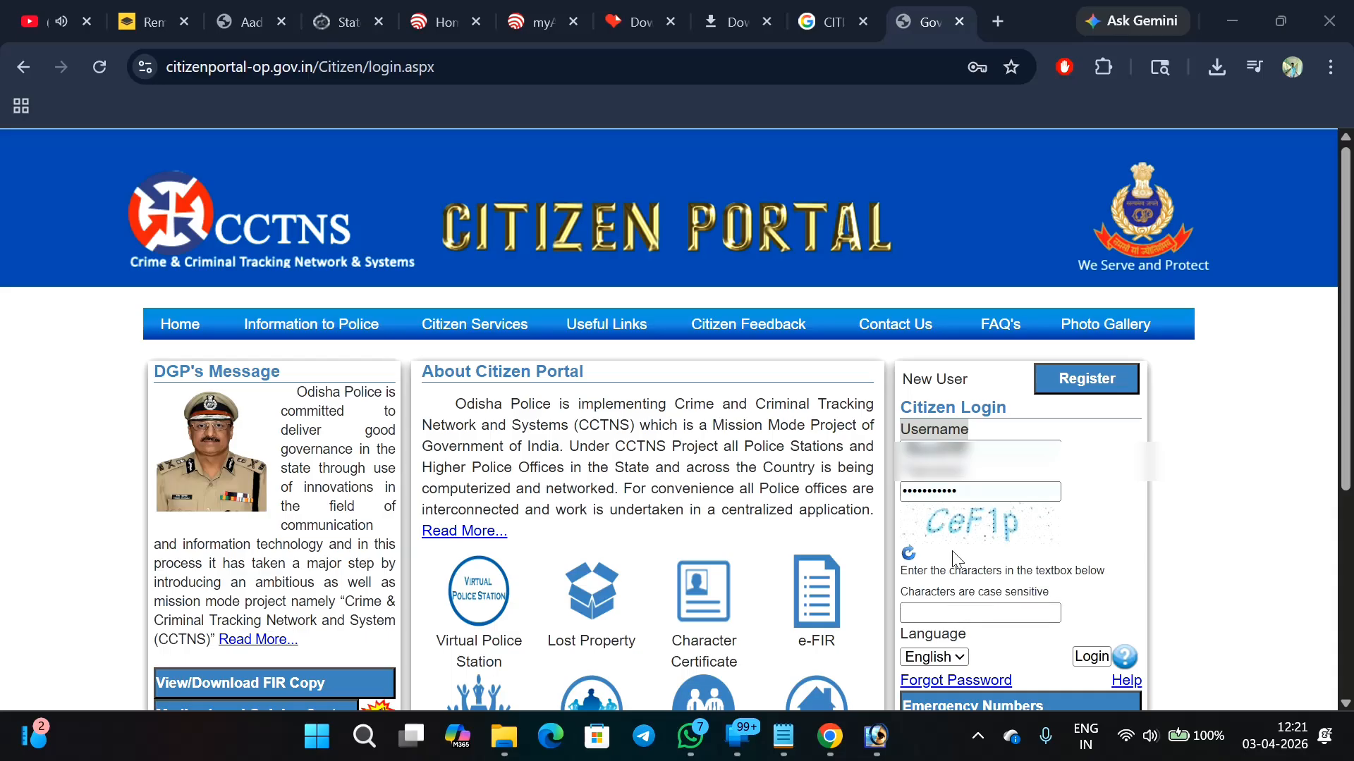
left_click(963, 610)
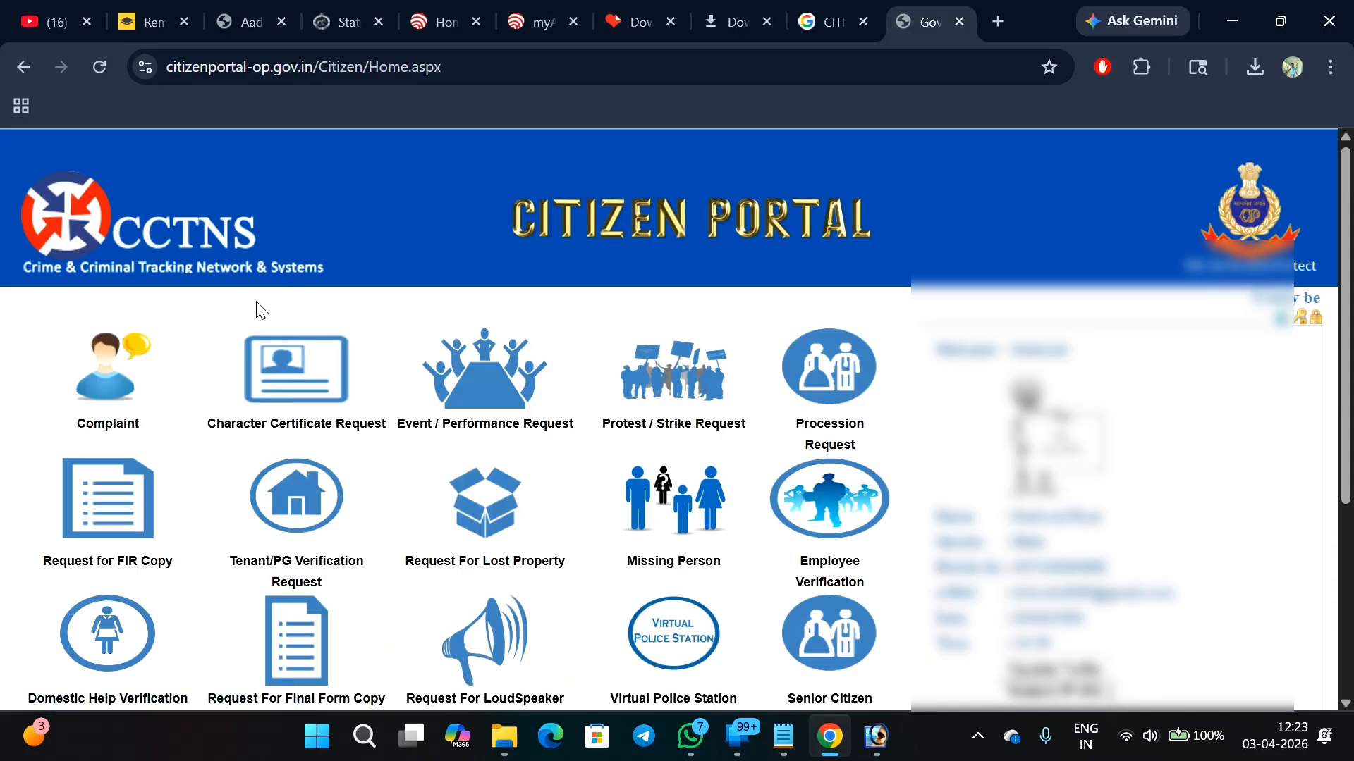
- Open a new Character Certificate Request from the citizen services on the account's home page
scroll(261, 310, "down", 5)
scroll(261, 310, "up", 5)
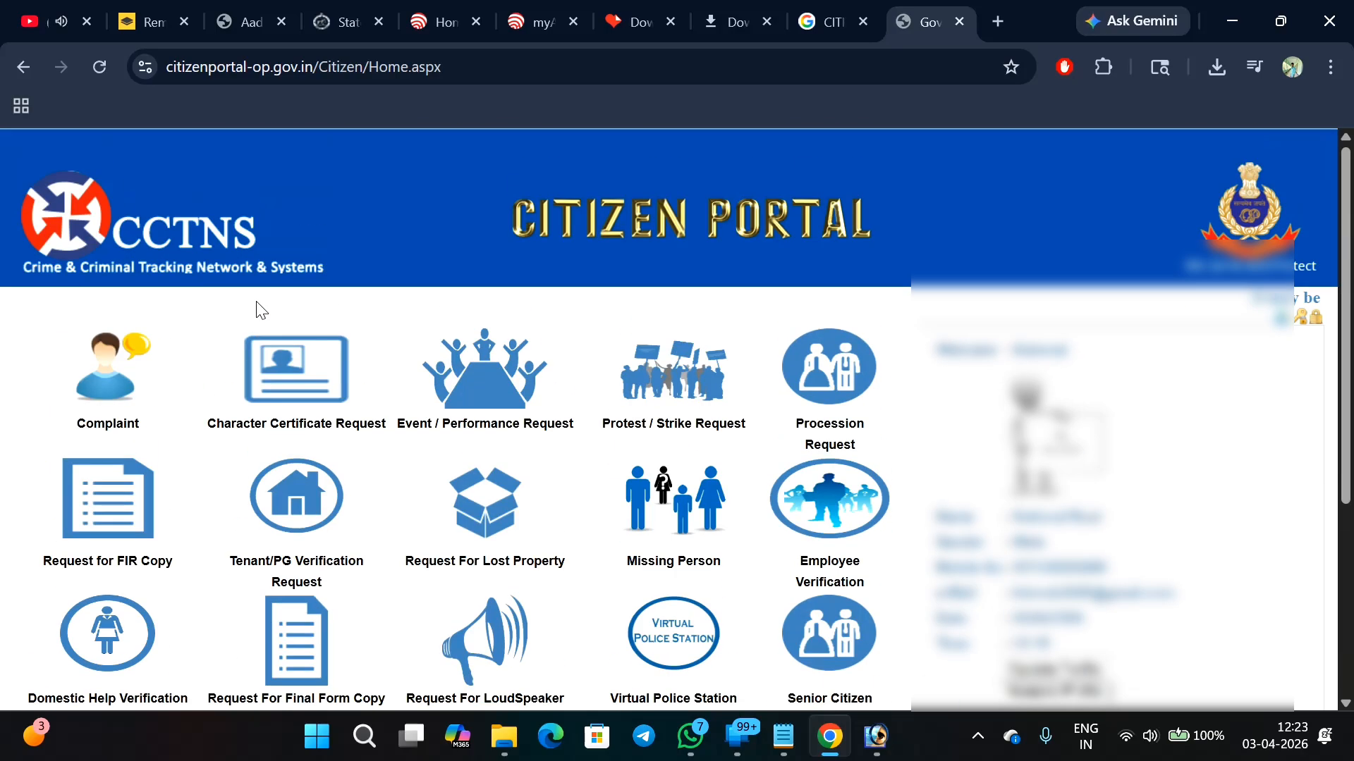
left_click(336, 421)
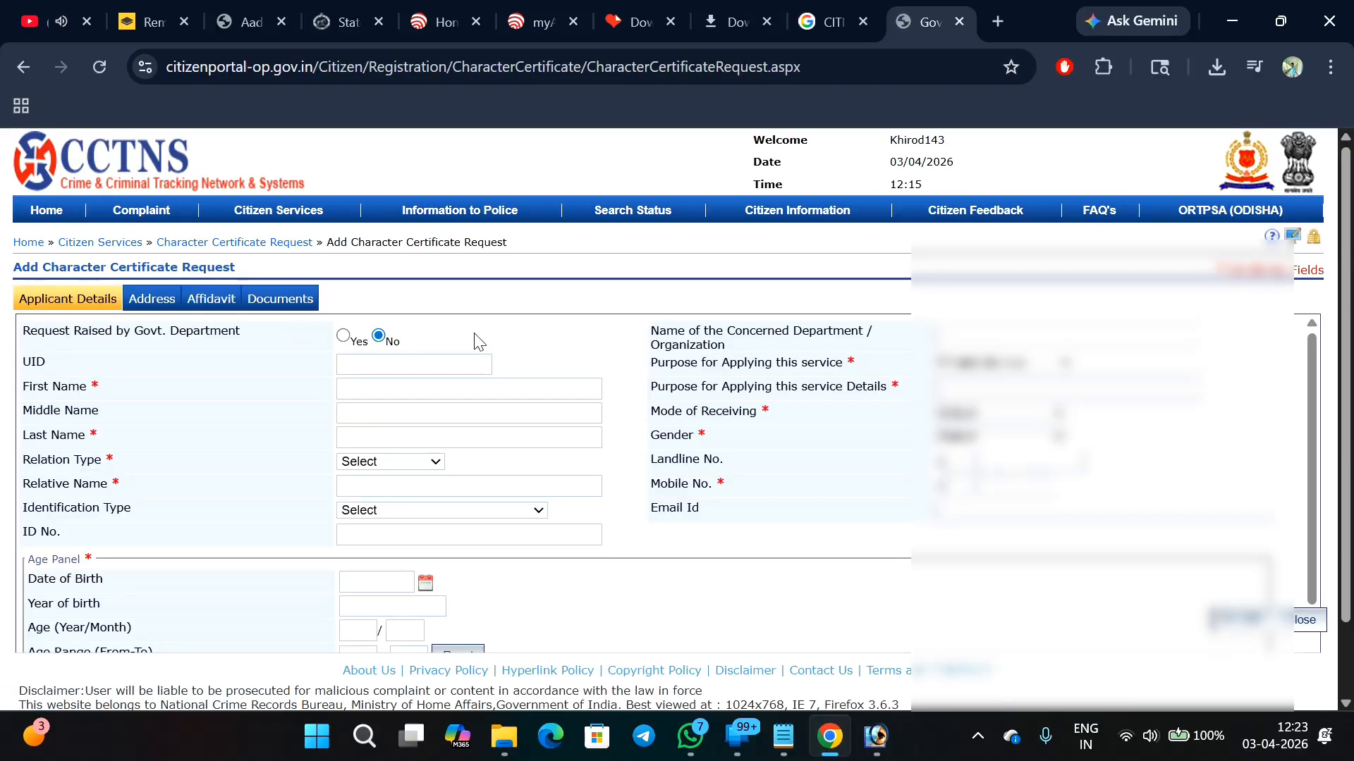
left_click(326, 82)
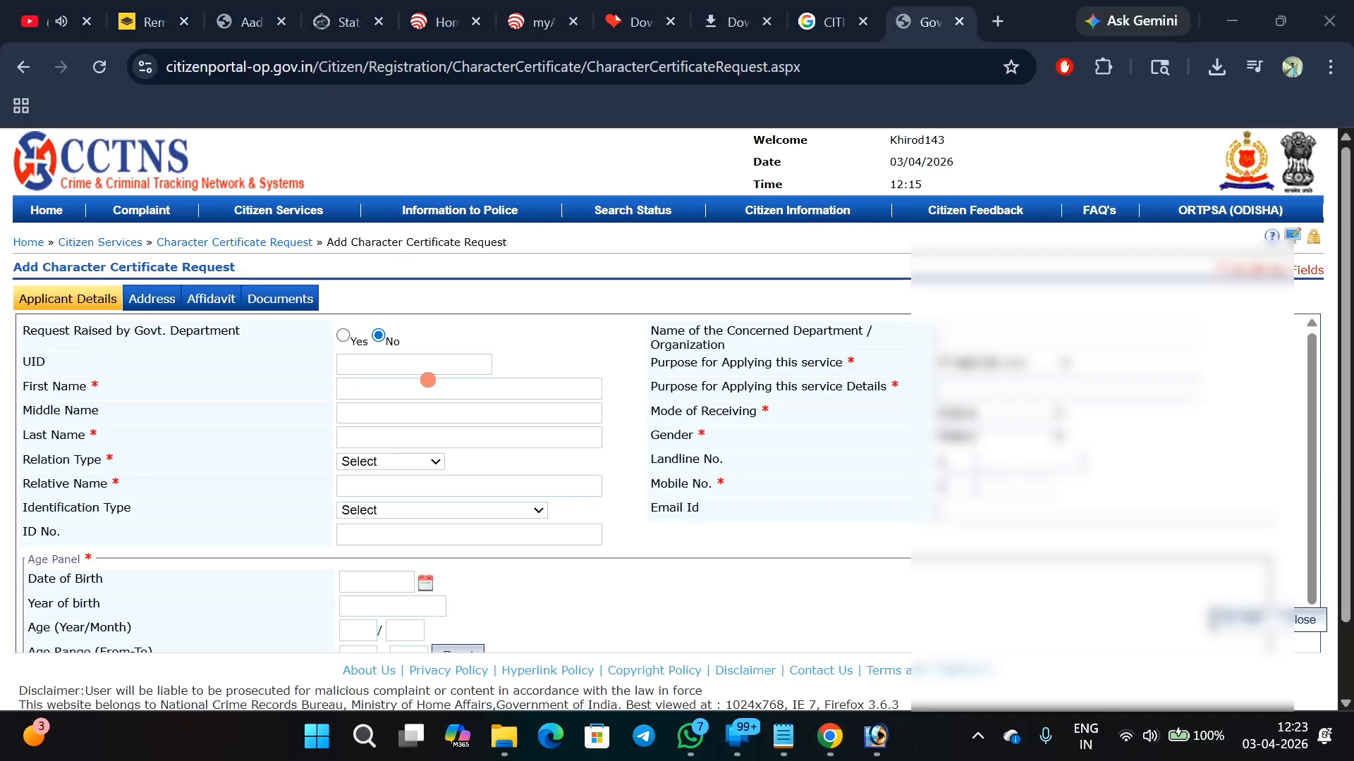
left_click_drag(552, 378, 661, 319)
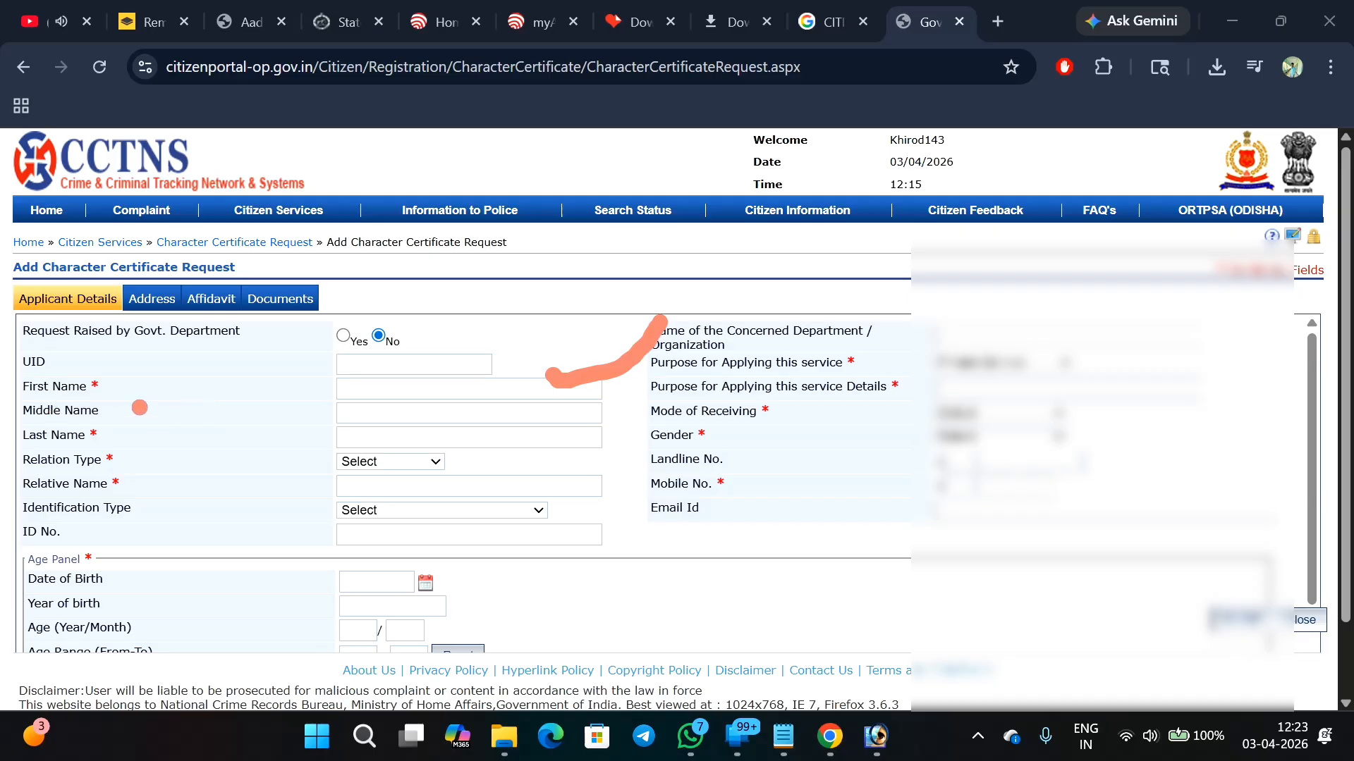
left_click_drag(372, 411, 455, 404)
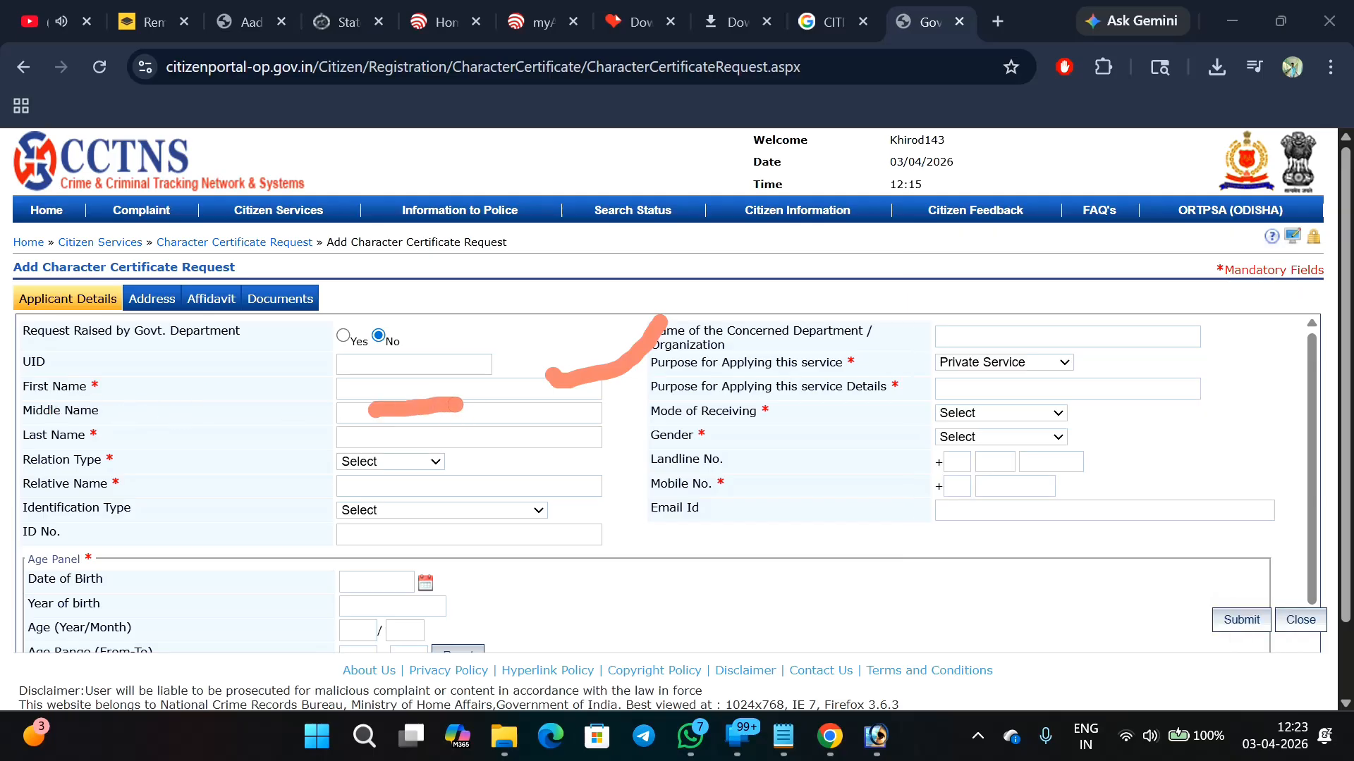
left_click_drag(391, 436, 443, 427)
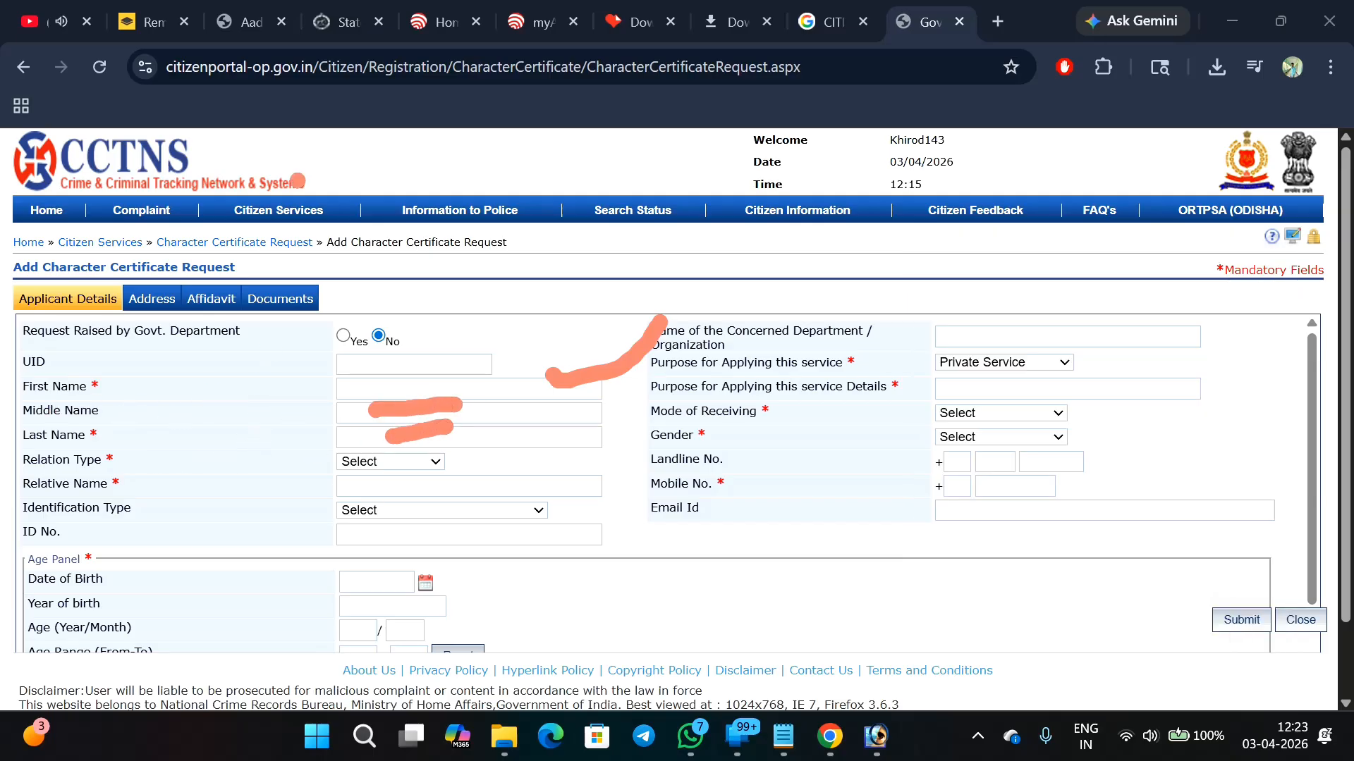
- Set the applicant's relation type to Father and the identification type to AADHAR CARD(UIDAI)
left_click(423, 463)
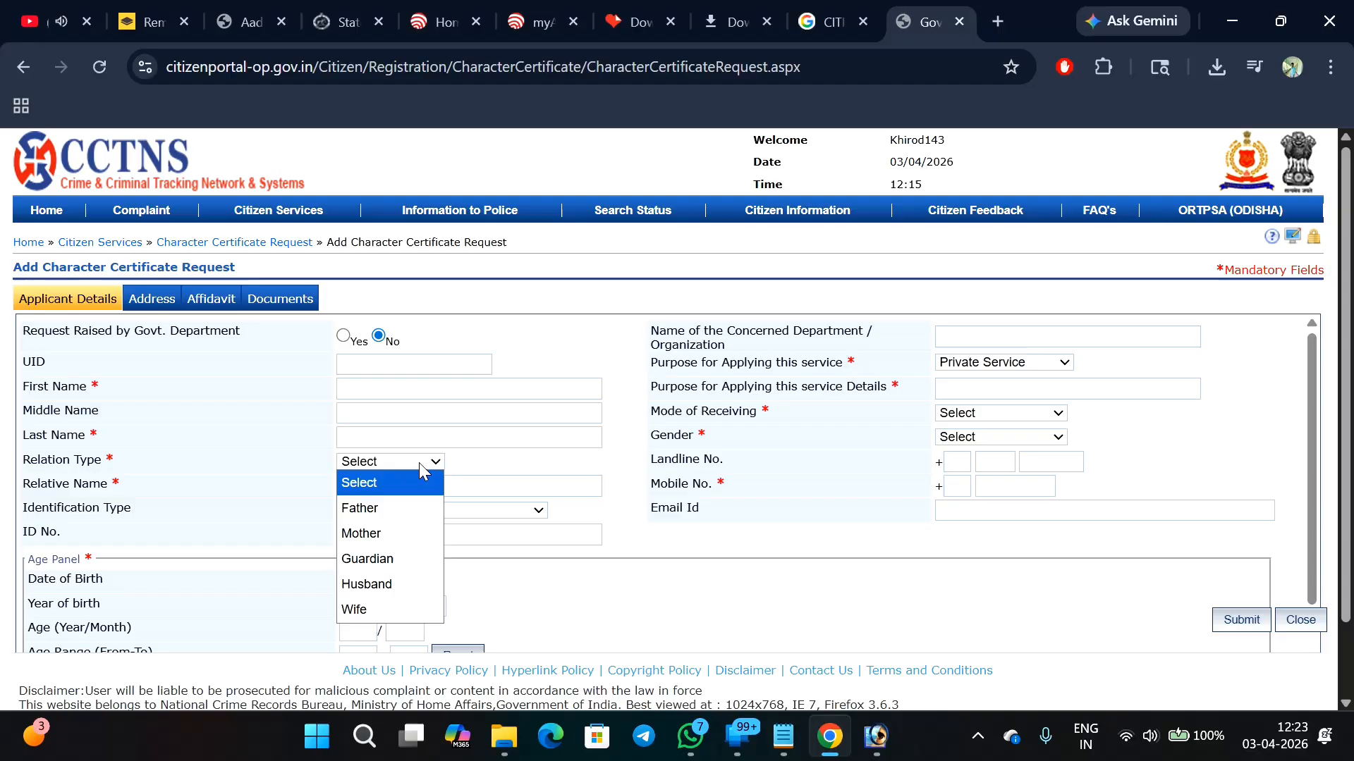
left_click(387, 511)
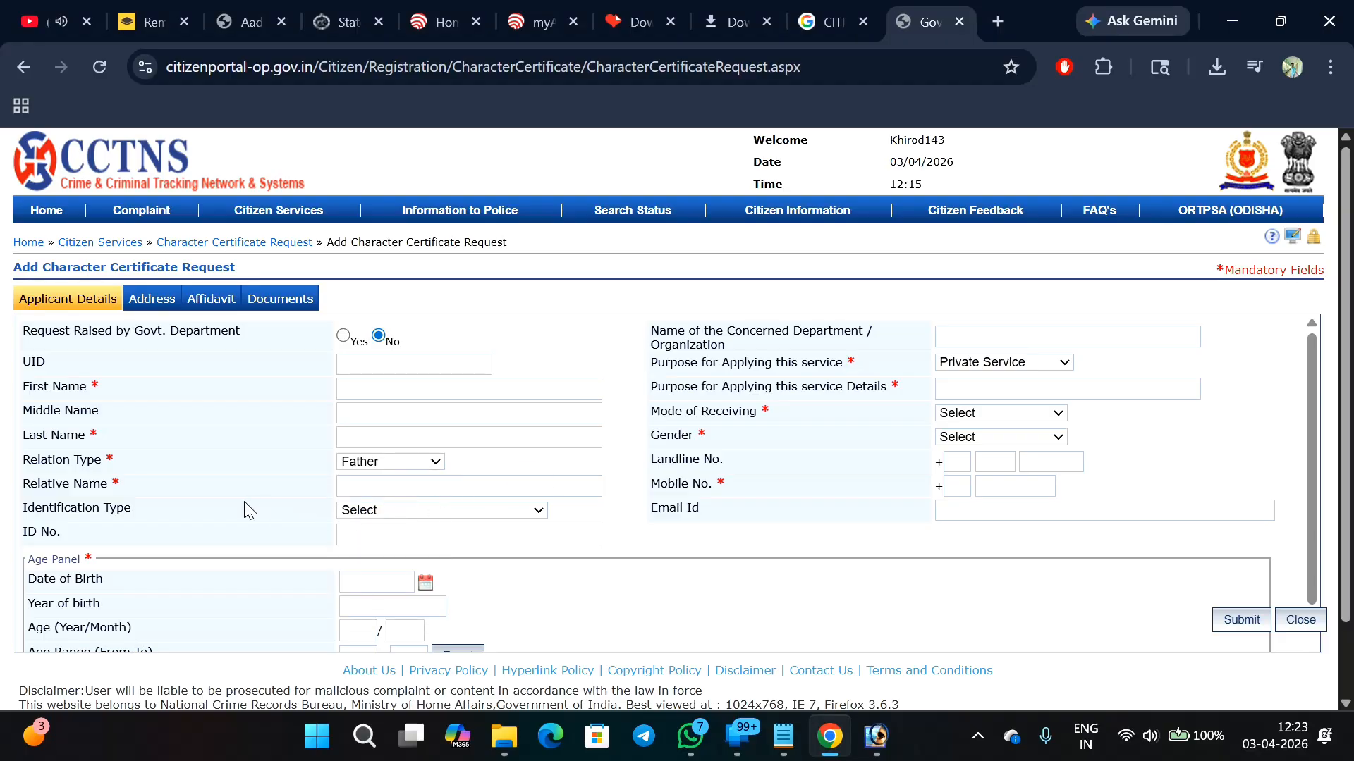
left_click(375, 481)
left_click_drag(90, 483, 148, 485)
left_click(392, 510)
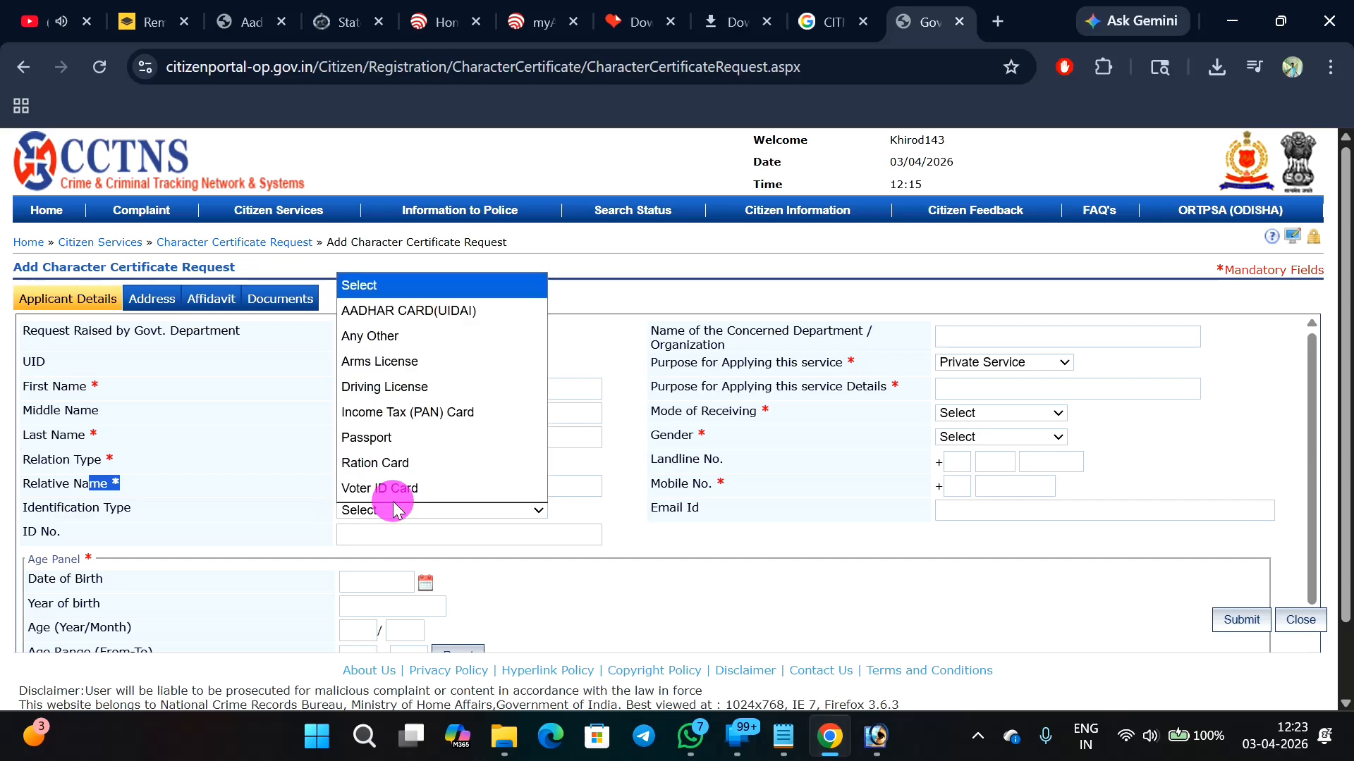
left_click(393, 310)
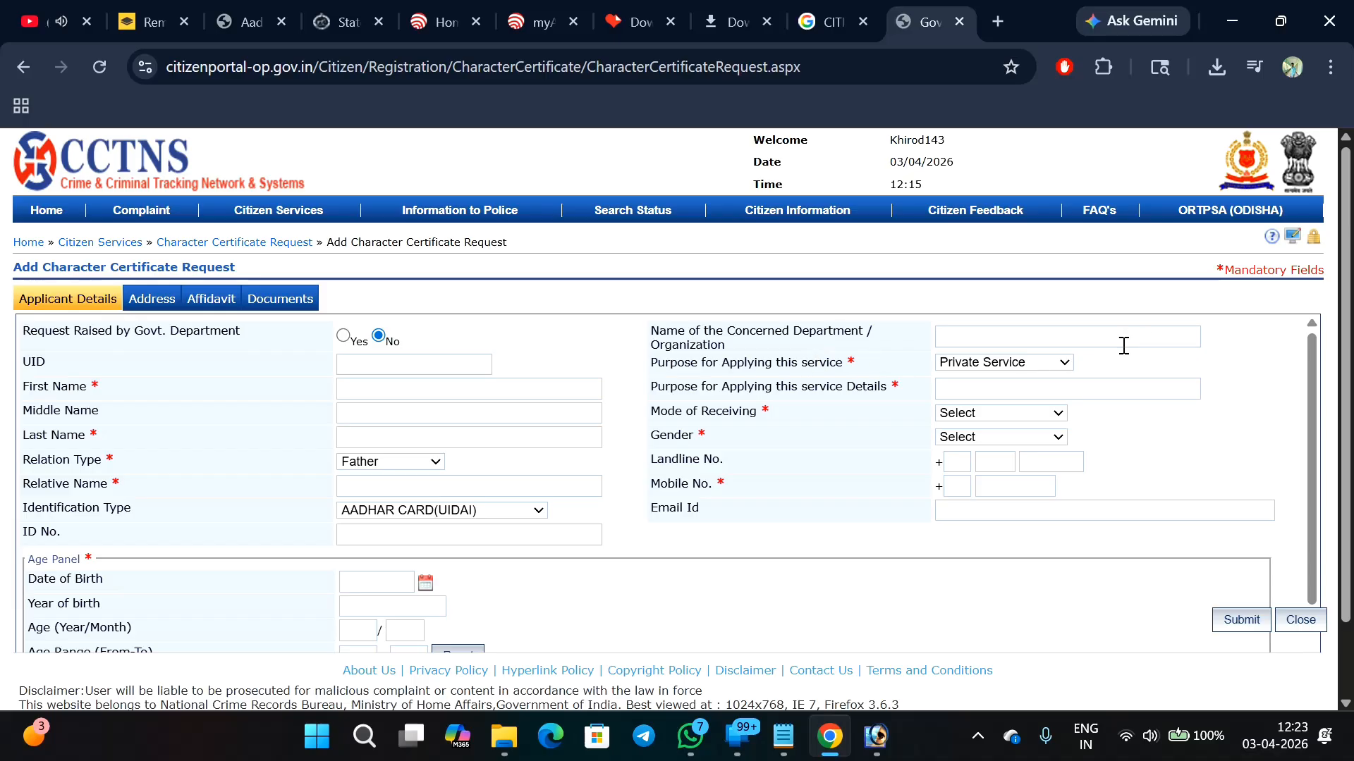
- Set the mode of receiving the character certificate to Online in the applicant details
left_click_drag(729, 386, 891, 384)
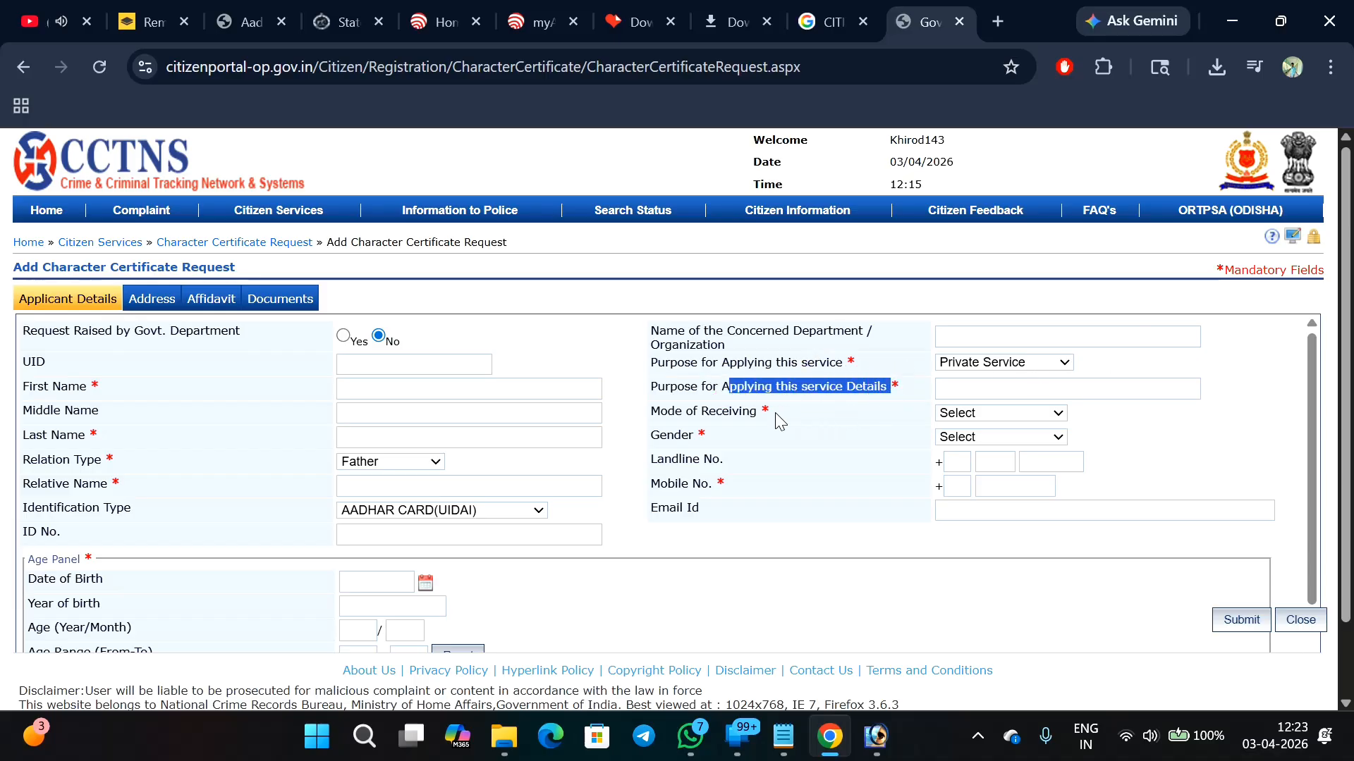
left_click_drag(686, 409, 772, 409)
left_click(825, 409)
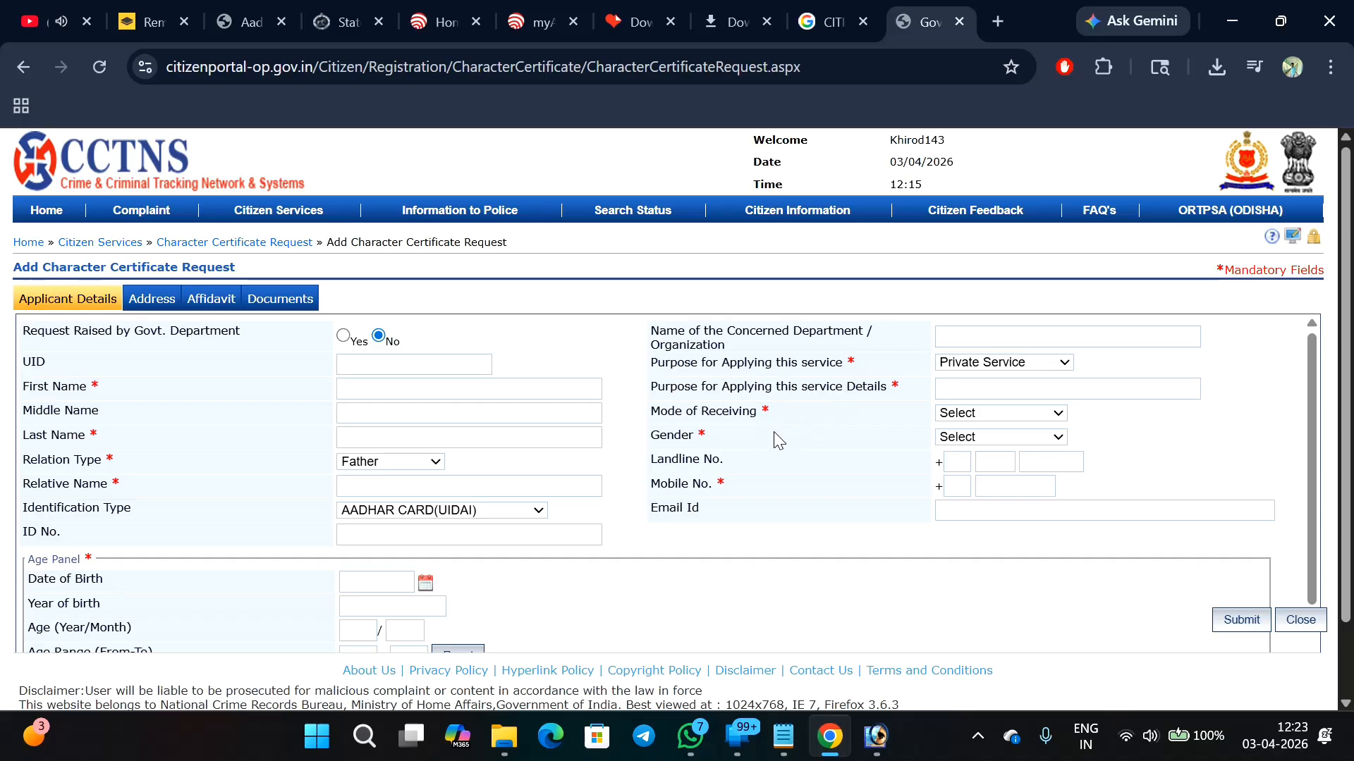
left_click(980, 435)
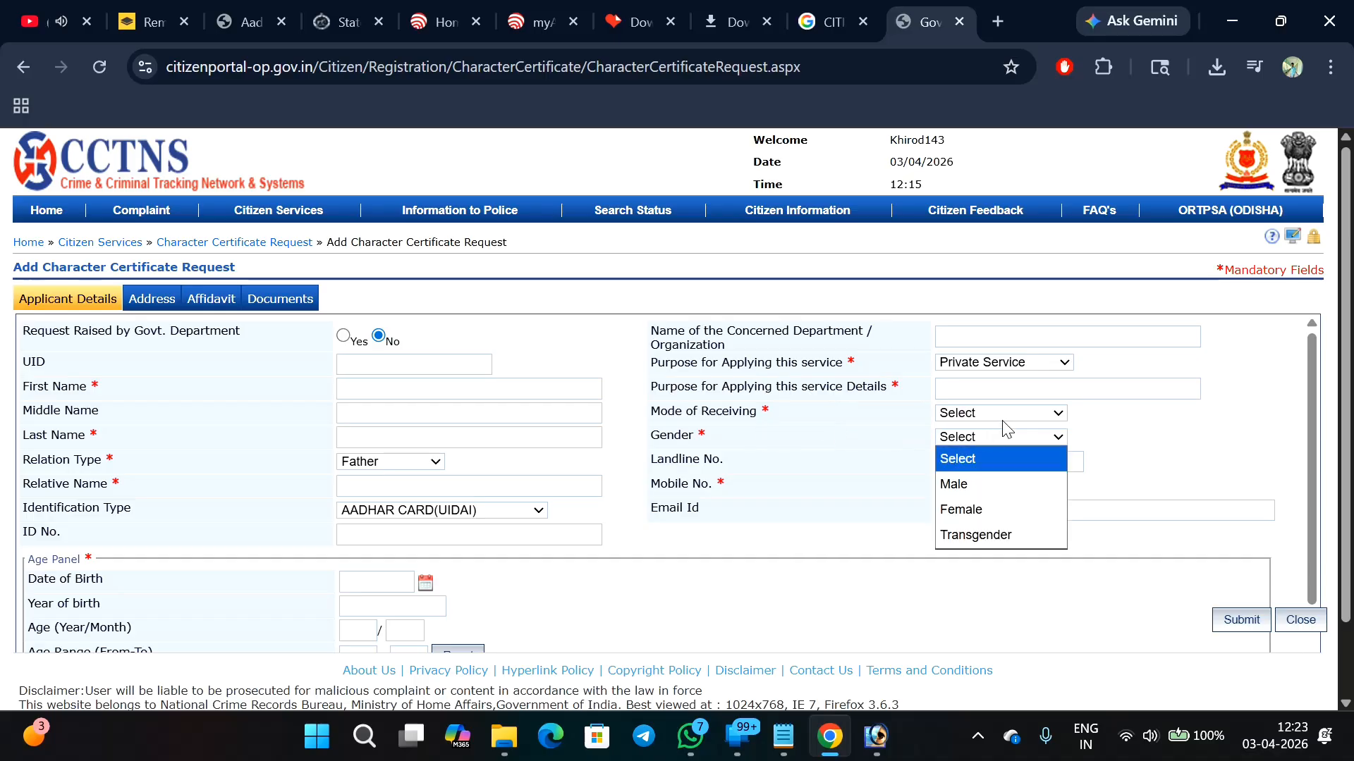
left_click(1005, 416)
left_click(972, 509)
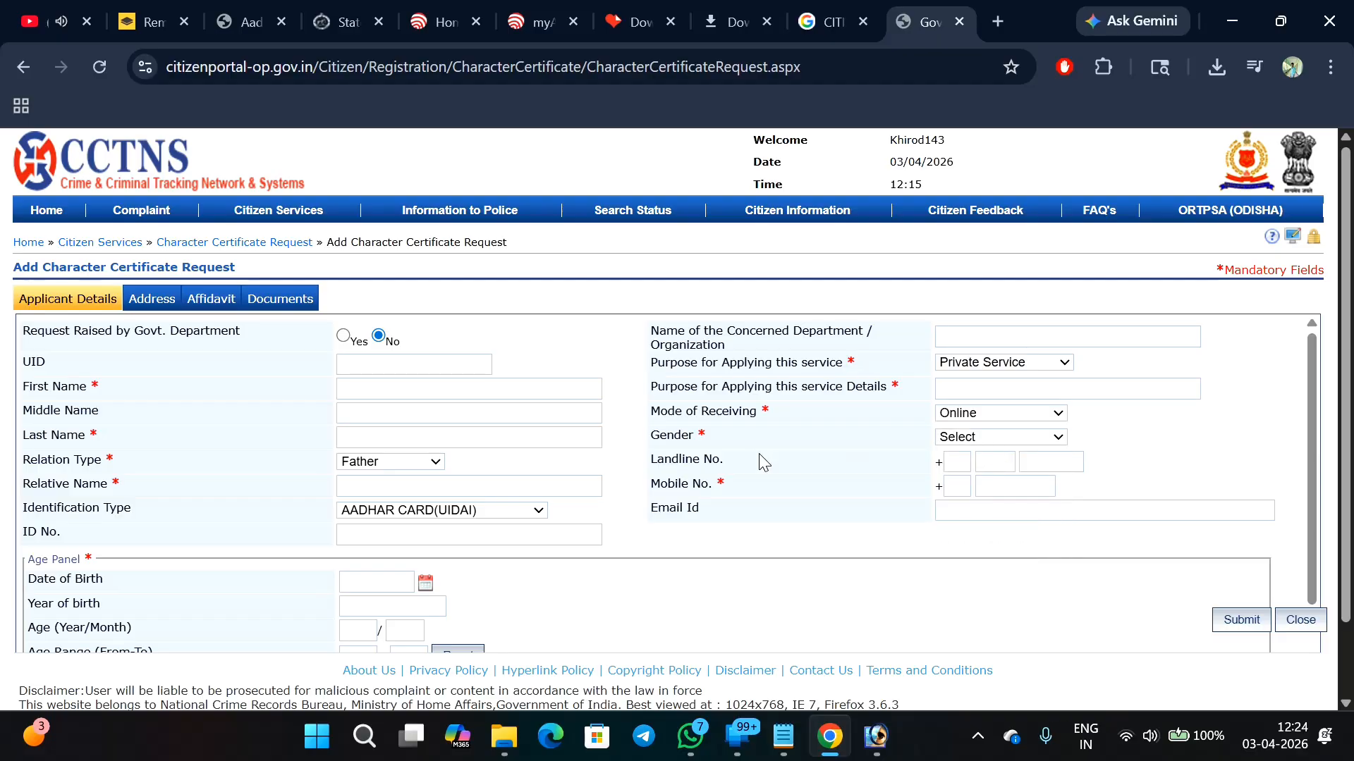
- Look over the gender, purpose details and date of birth fields in the applicant details
left_click(984, 442)
left_click(1132, 388)
scroll(883, 538, "down", 1)
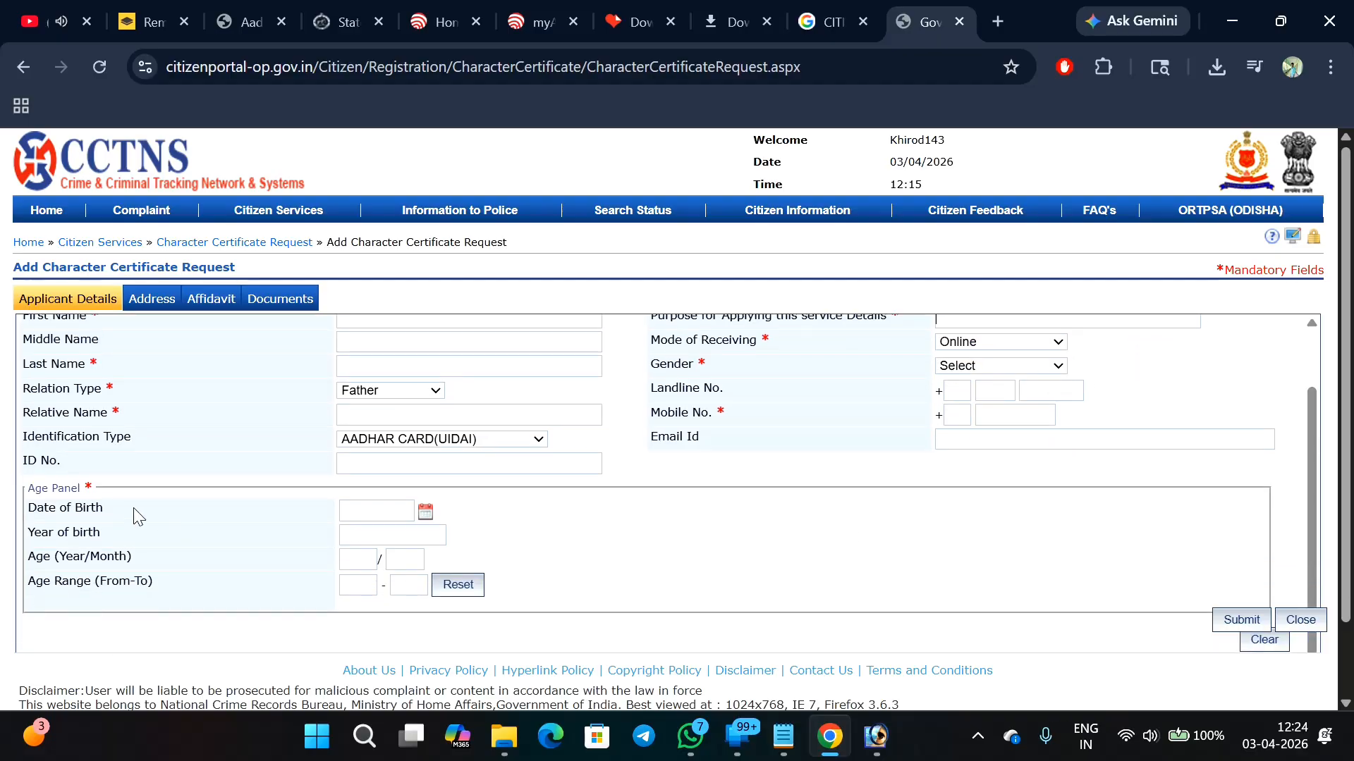
left_click_drag(58, 508, 130, 504)
scroll(704, 522, "up", 1)
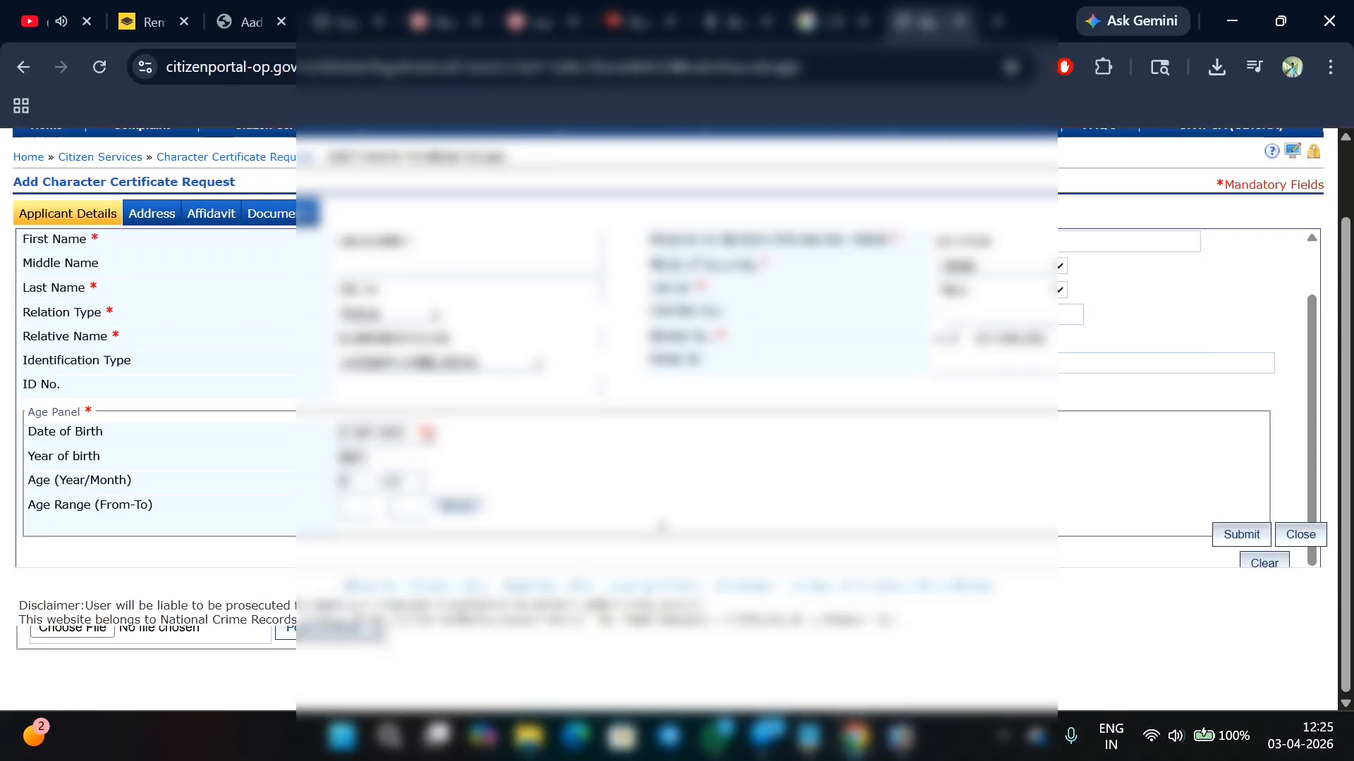
scroll(638, 518, "up", 1)
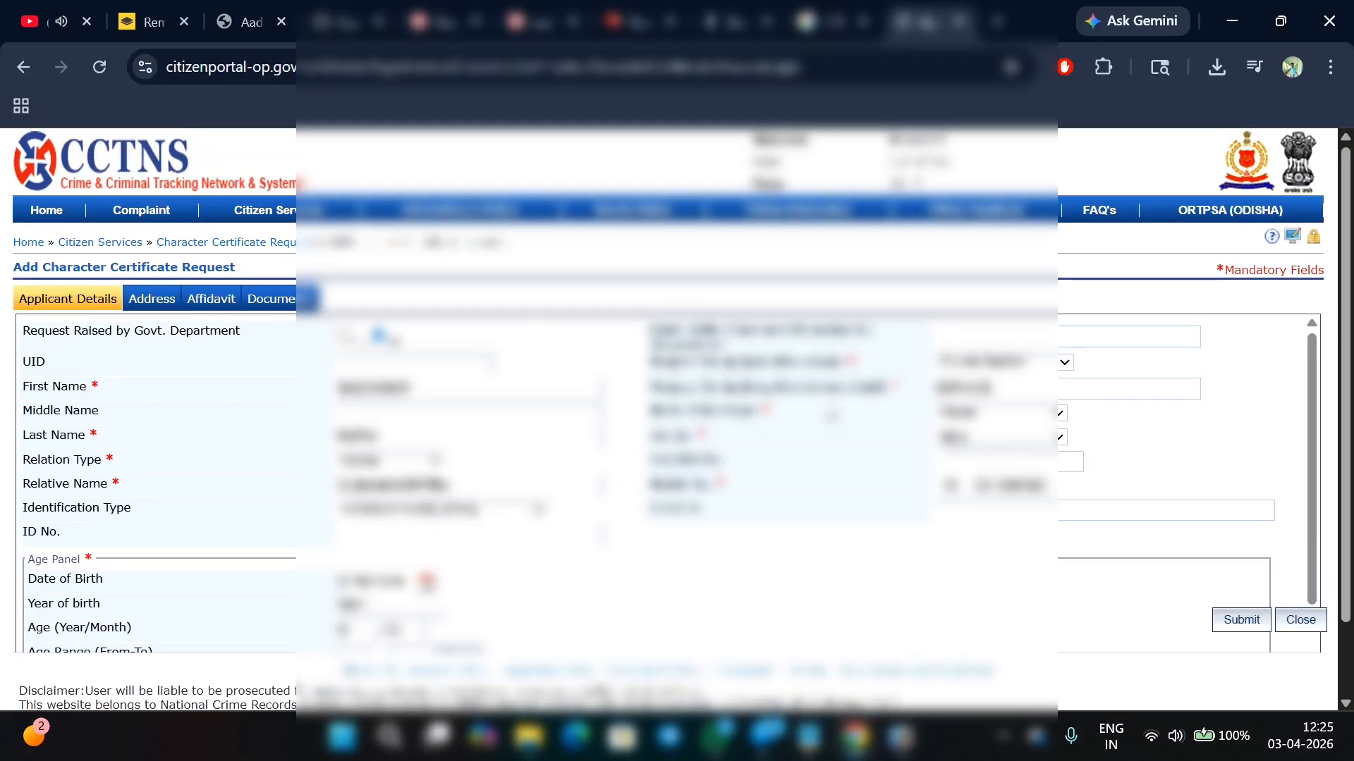
- Open the request's address details and enter the applicant's village/town/city under the present address
left_click(151, 299)
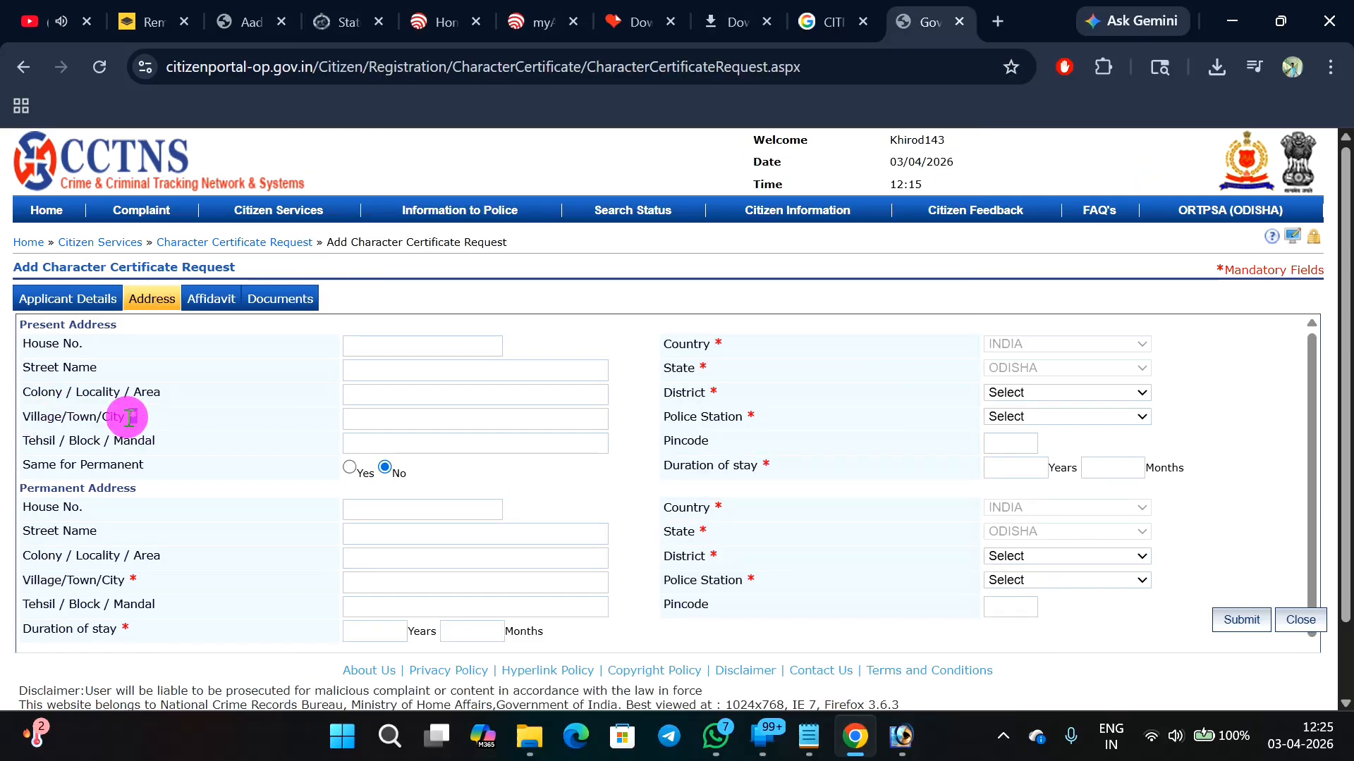
left_click(375, 418)
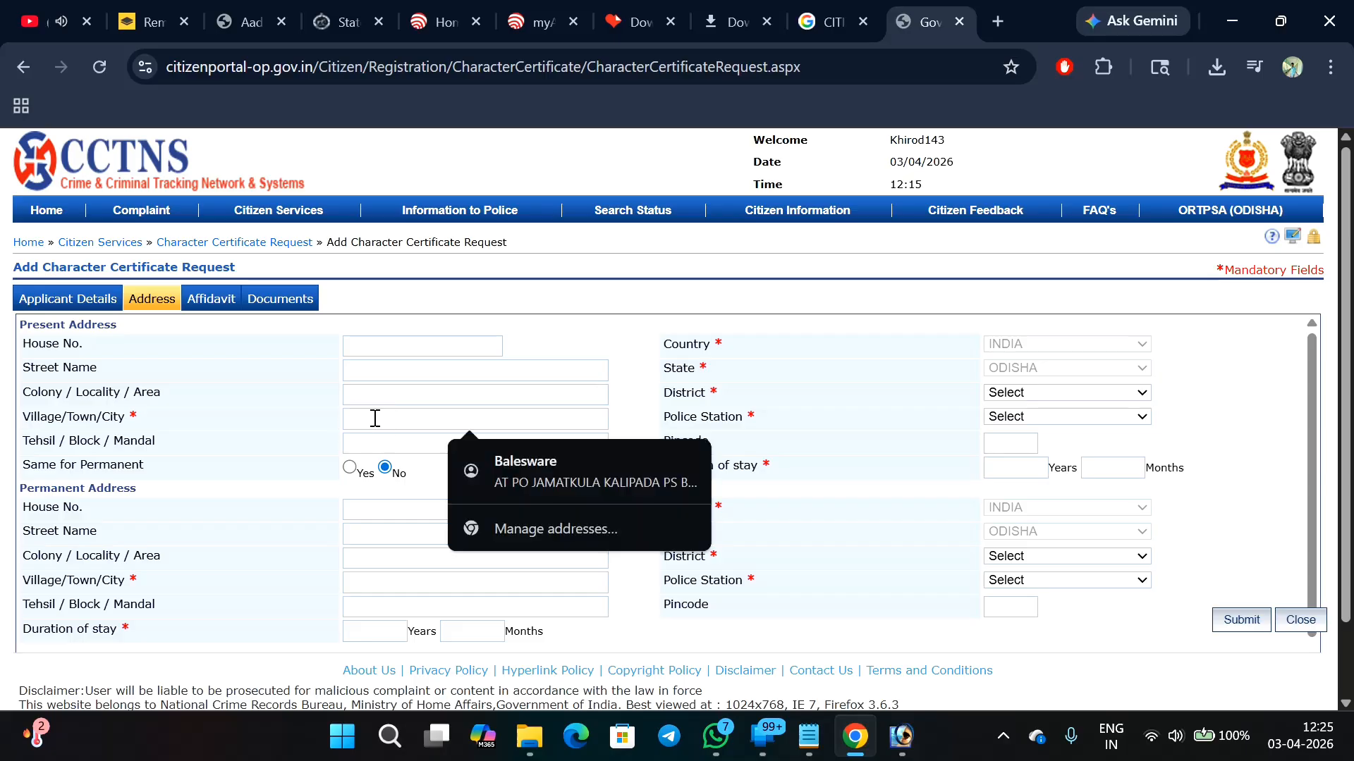
type("JAMATKULA")
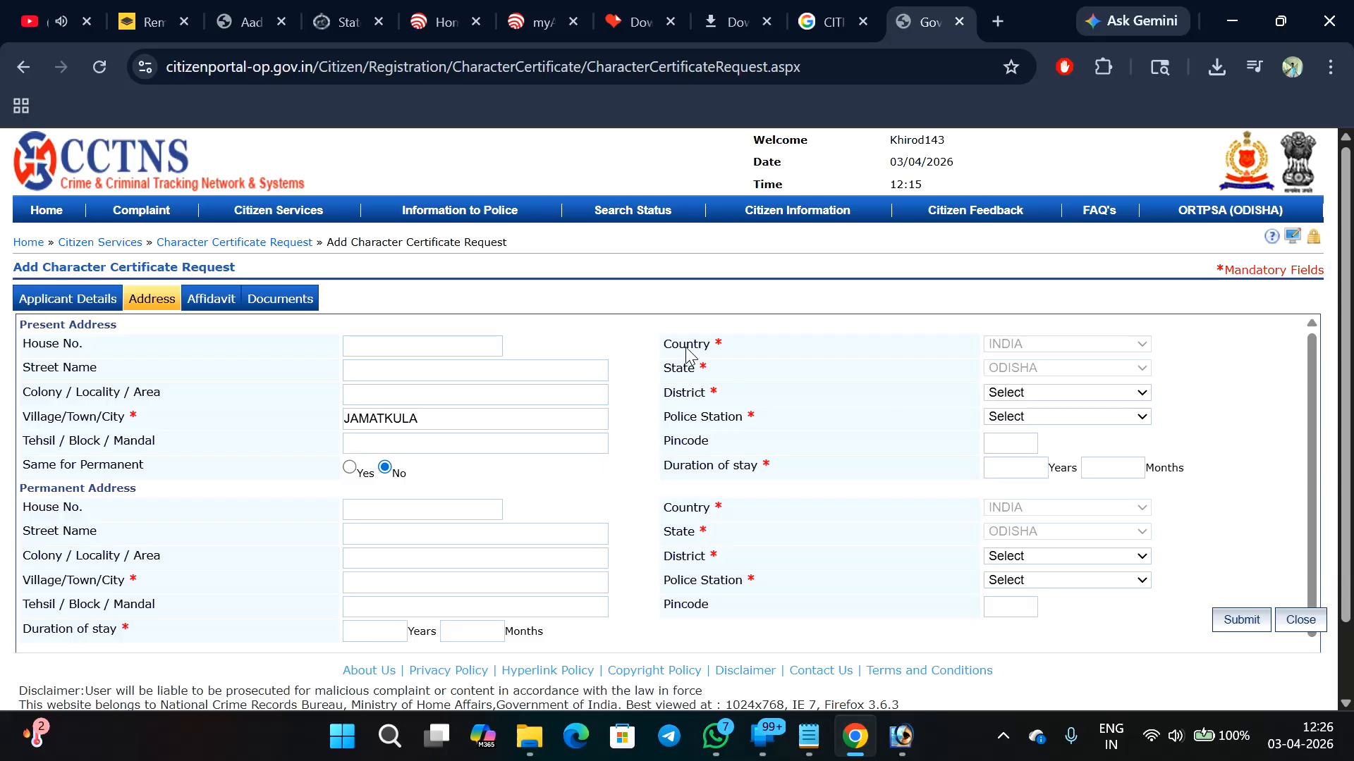
- Select the applicant's district and police station for the present address
mouse_move(682, 343)
left_mouse_down()
mouse_move(731, 361)
mouse_move(674, 368)
mouse_move(726, 368)
left_mouse_up()
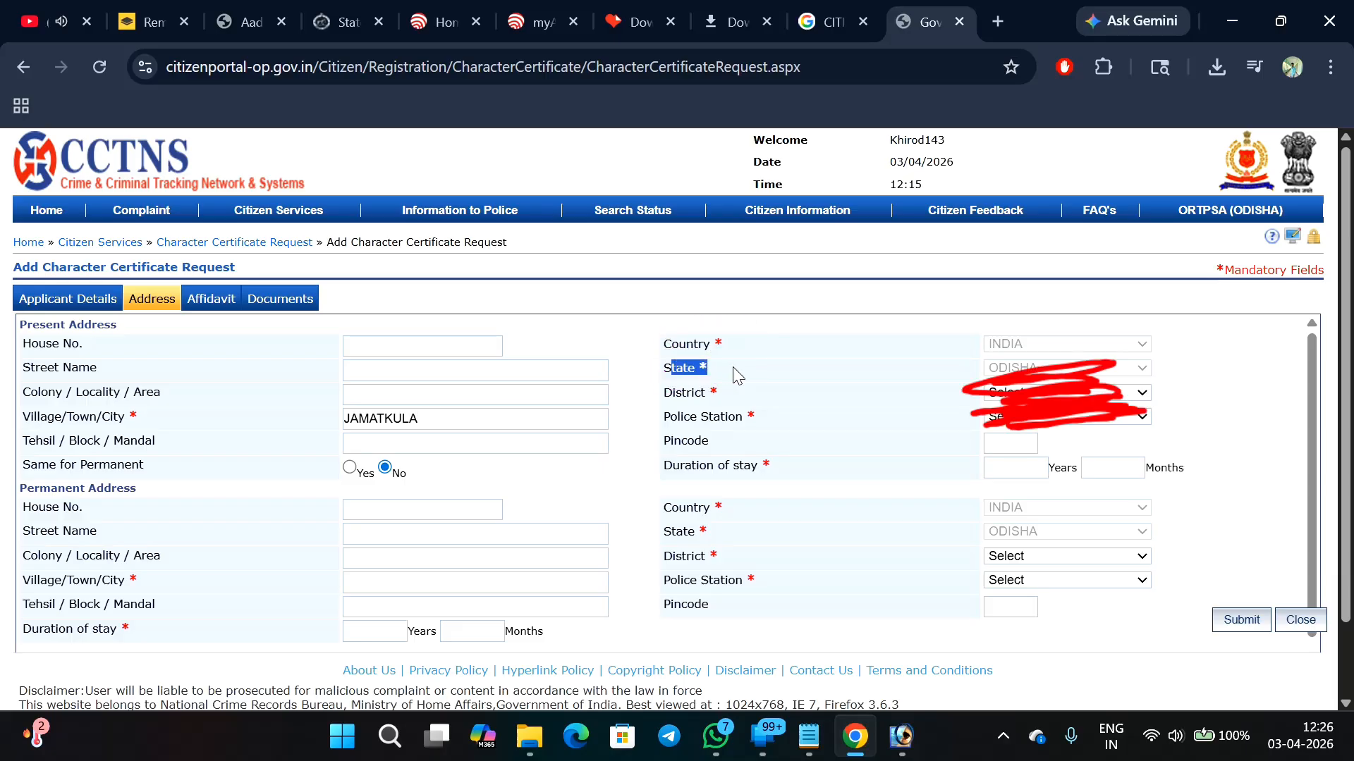
left_click(749, 377)
left_click(1013, 390)
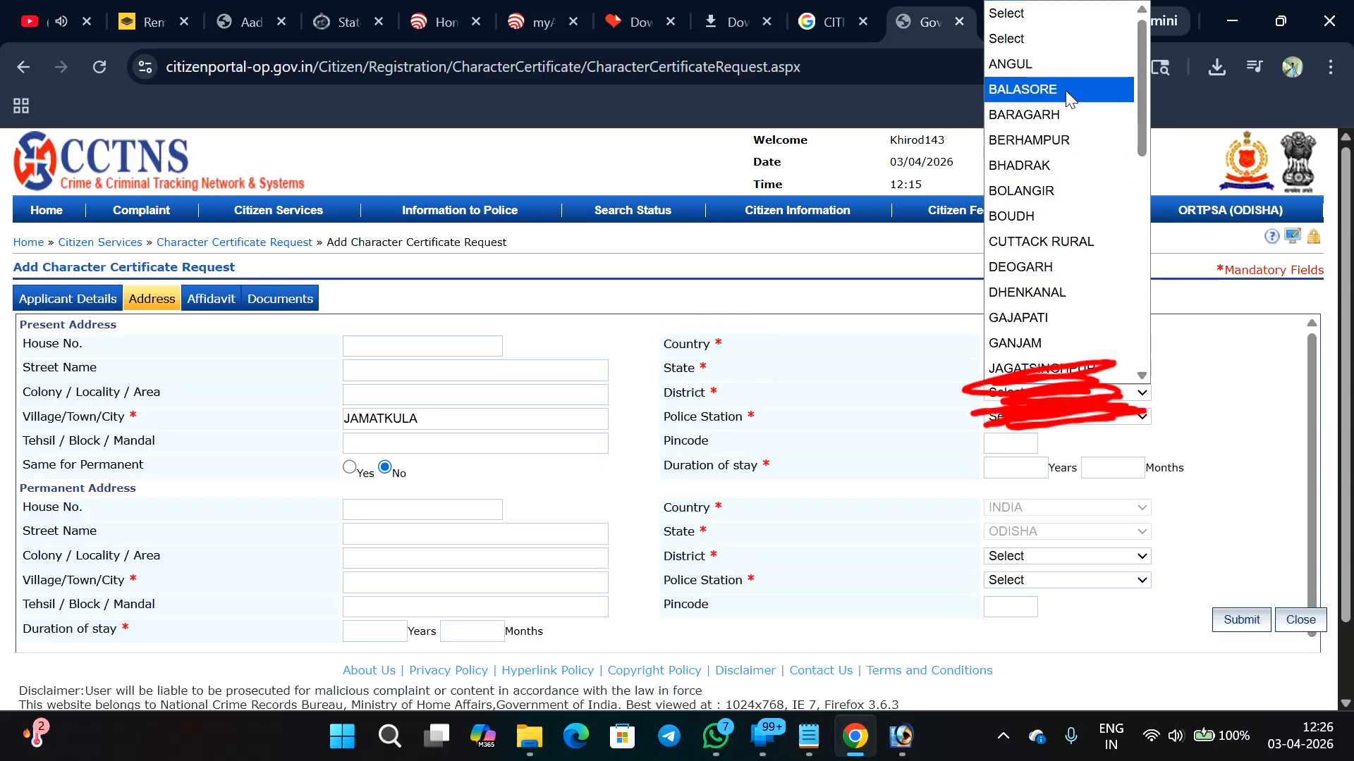
left_click(1016, 88)
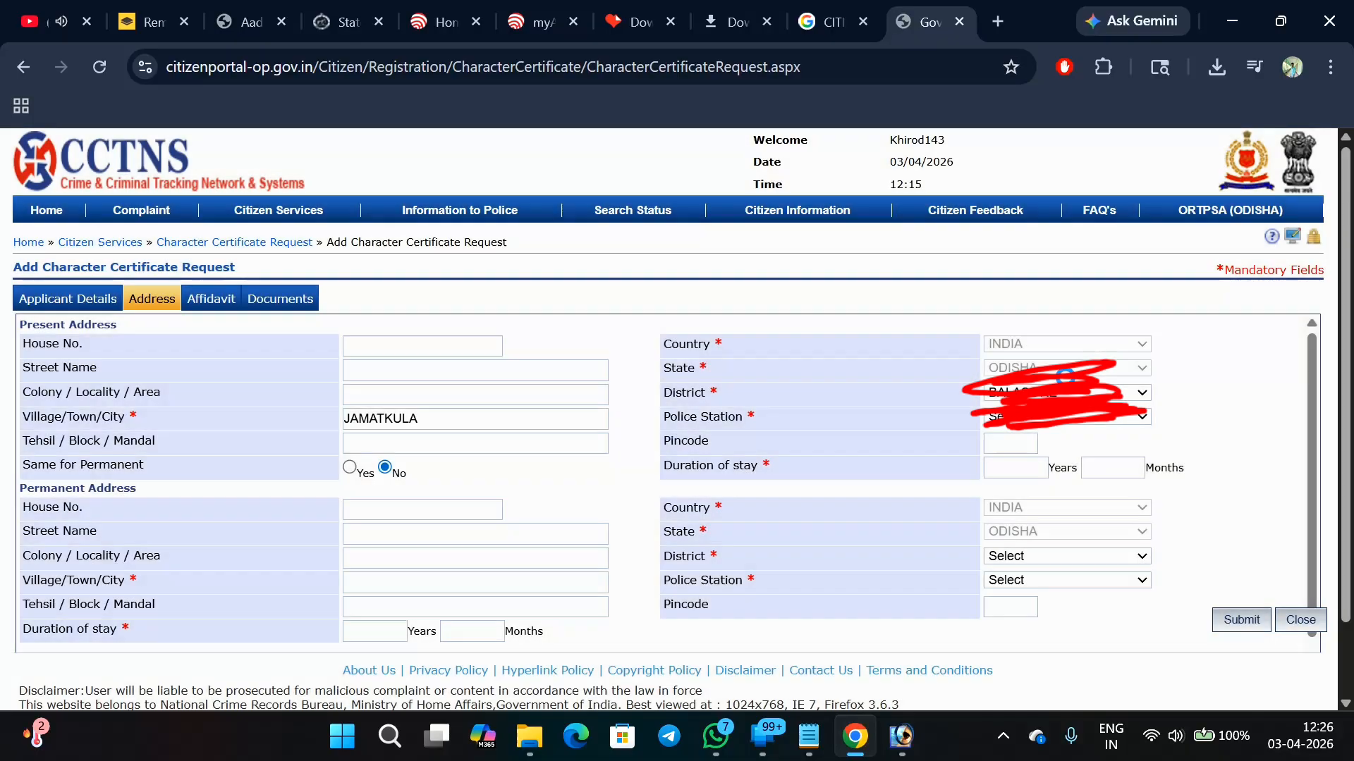
left_click_drag(681, 417, 870, 414)
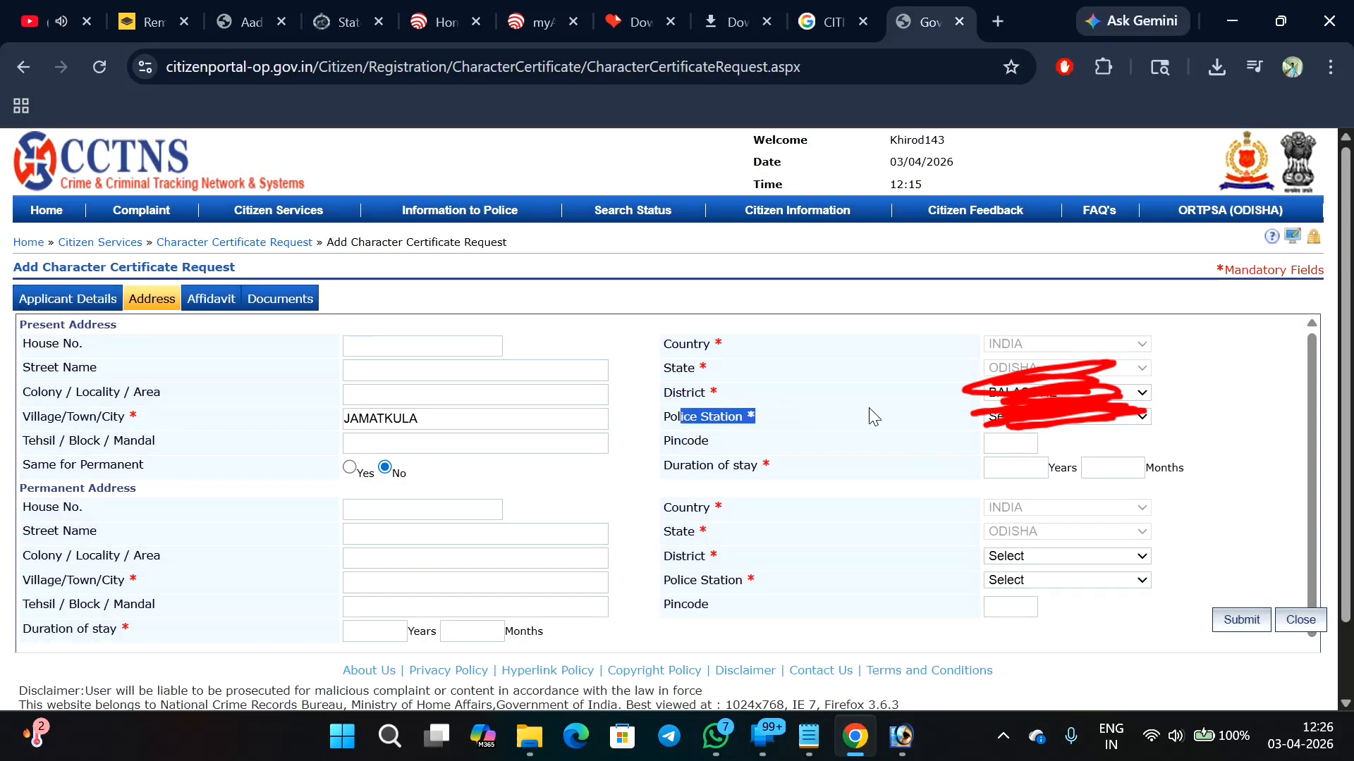
left_click(987, 418)
left_click(1015, 88)
- Enter the present address pincode and set the duration of stay to 51 years and 10 months
left_click(939, 447)
left_click(1000, 447)
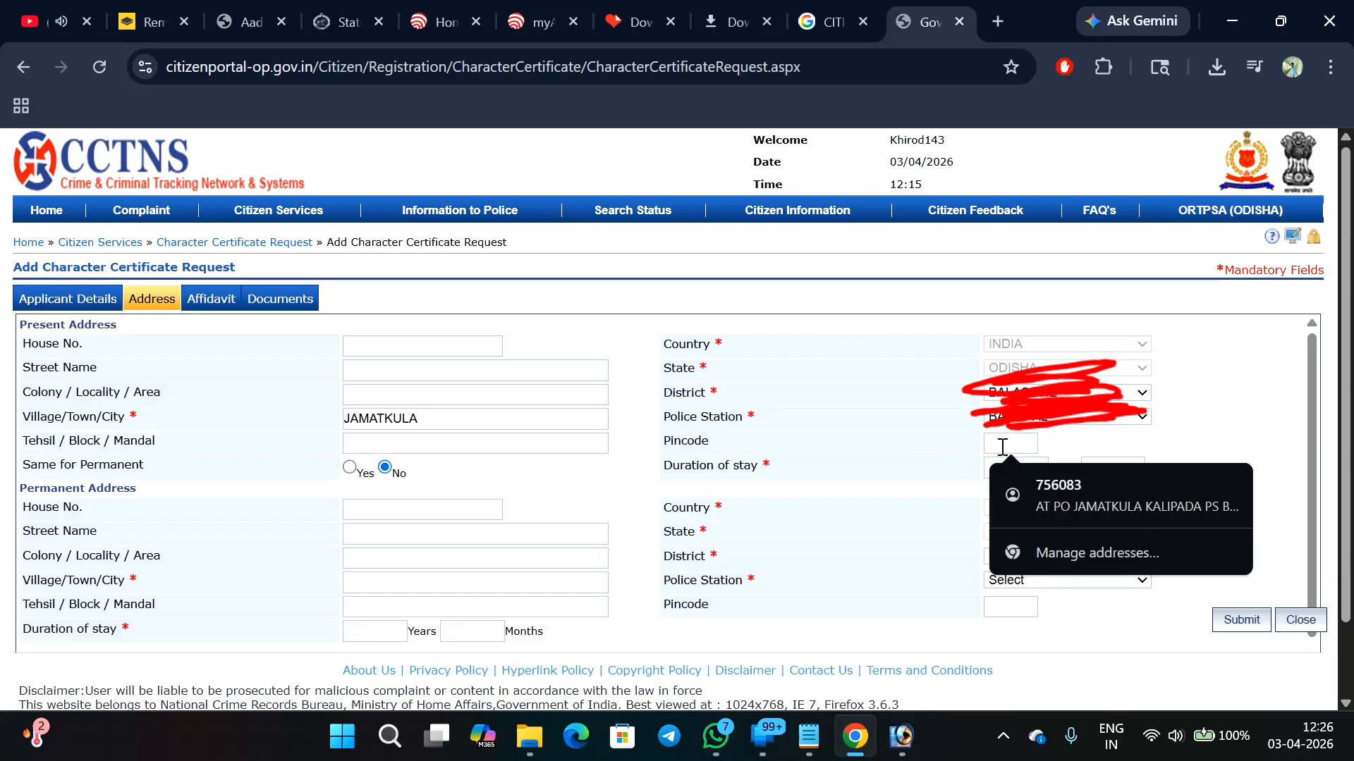
type("75")
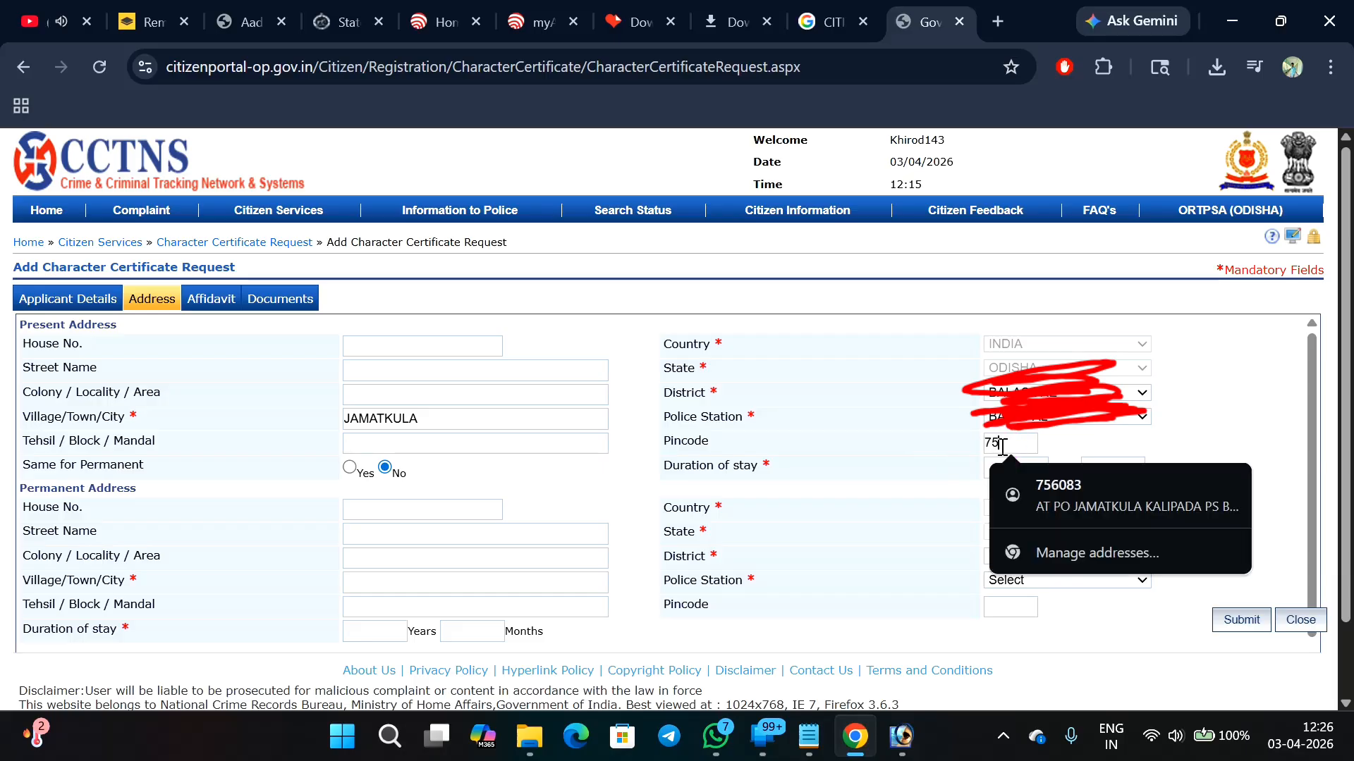
type("6083")
left_click(916, 370)
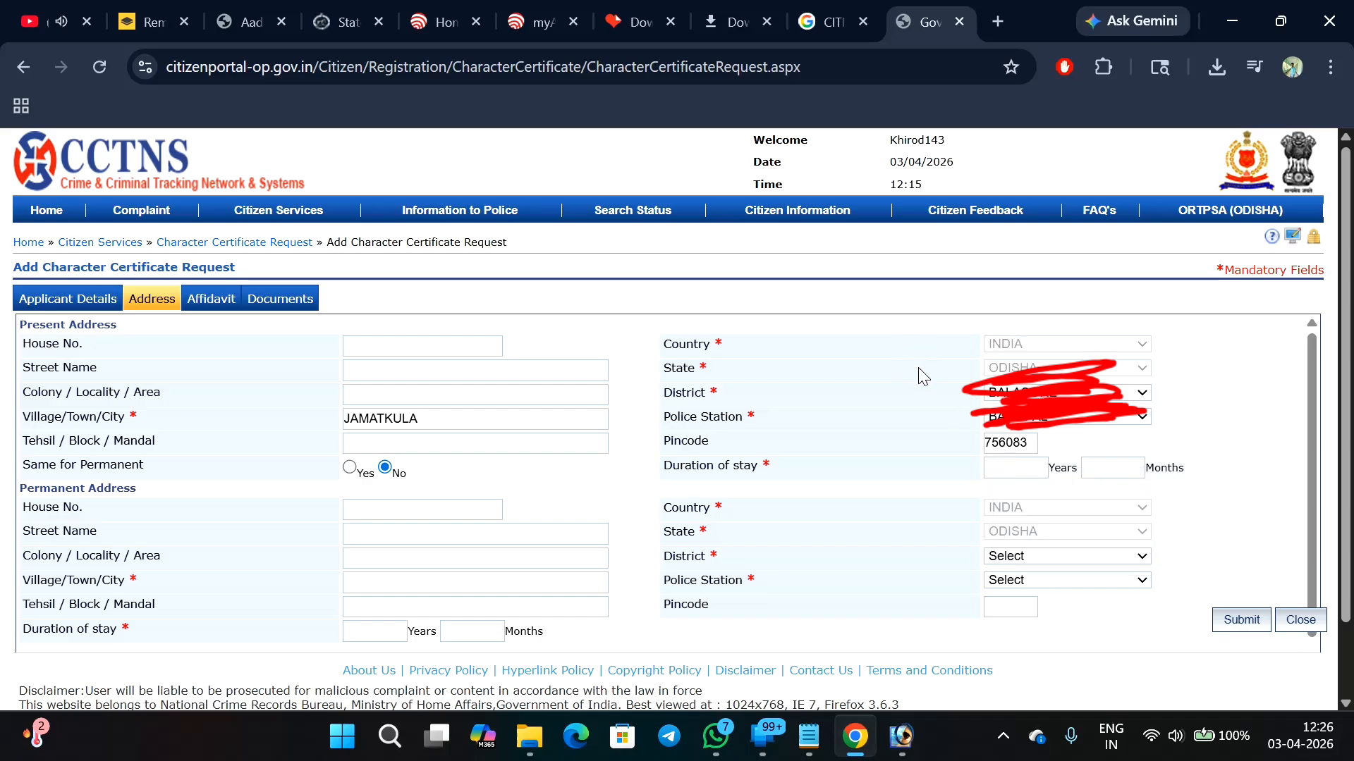
left_click(1008, 464)
type("51")
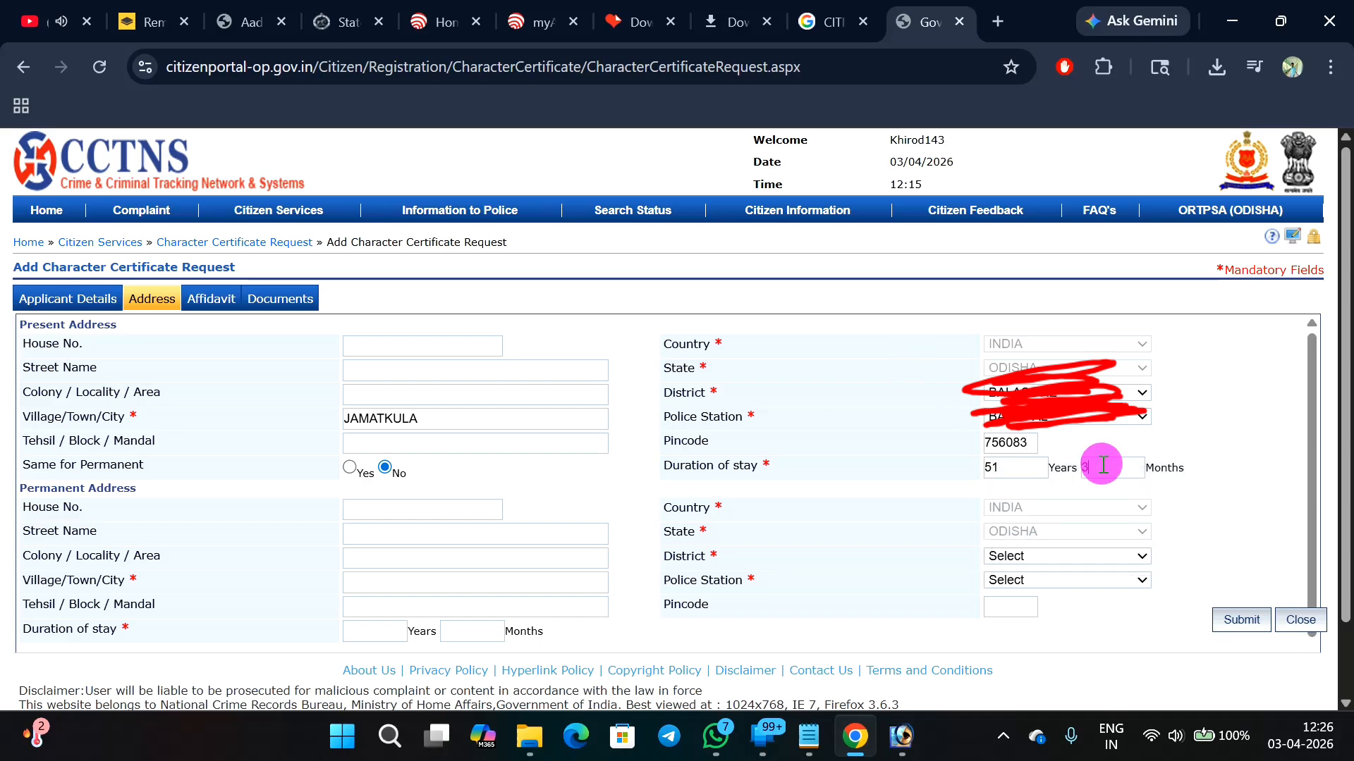
left_click(1103, 463)
type("10")
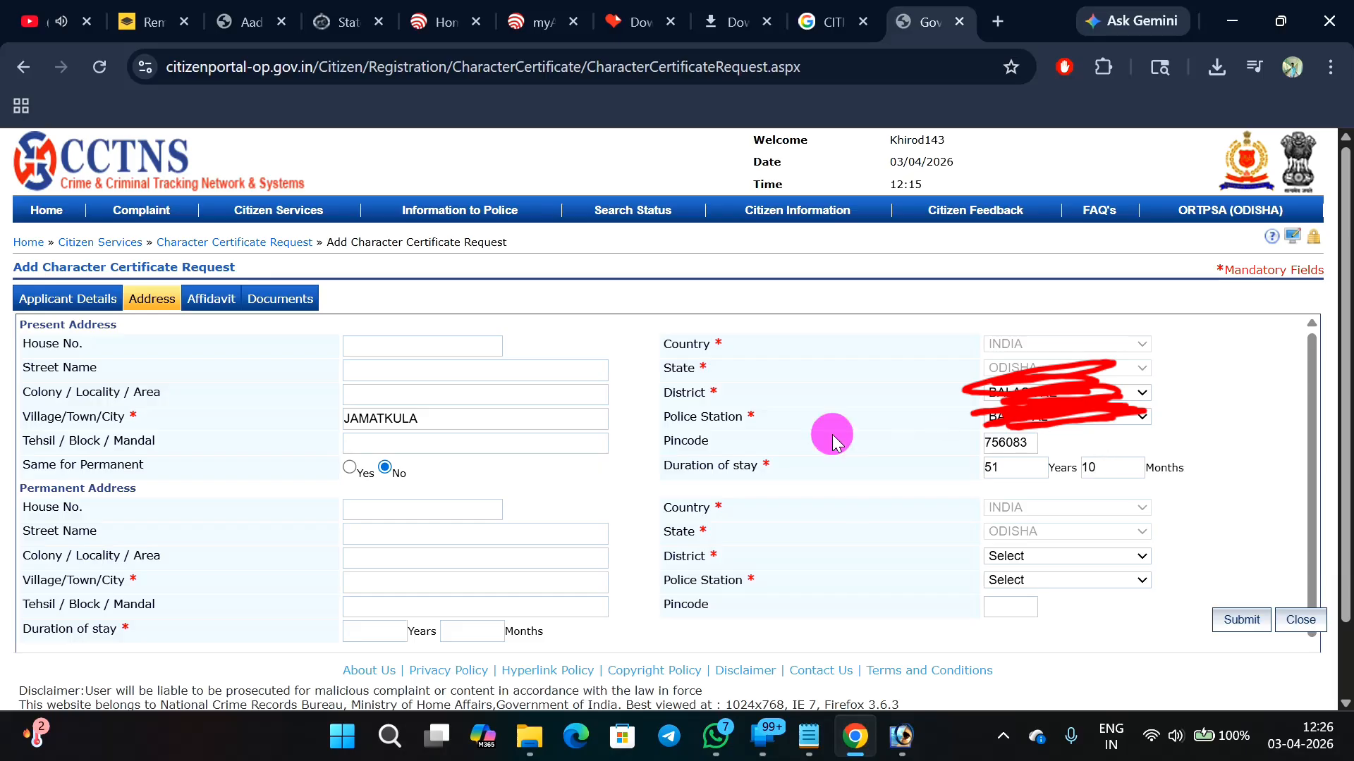
- Mark the permanent address as the same as the present address
scroll(828, 430, "down", 1)
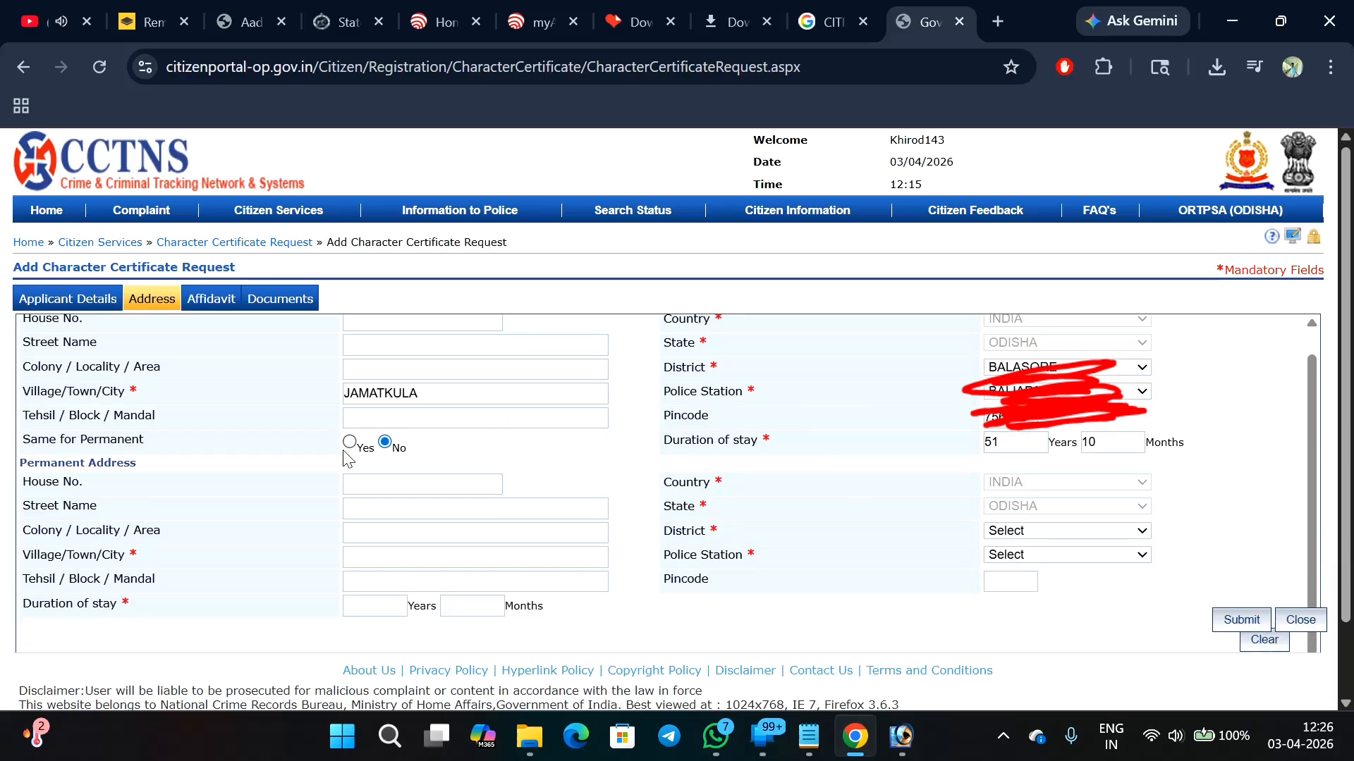
left_click_drag(64, 440, 335, 445)
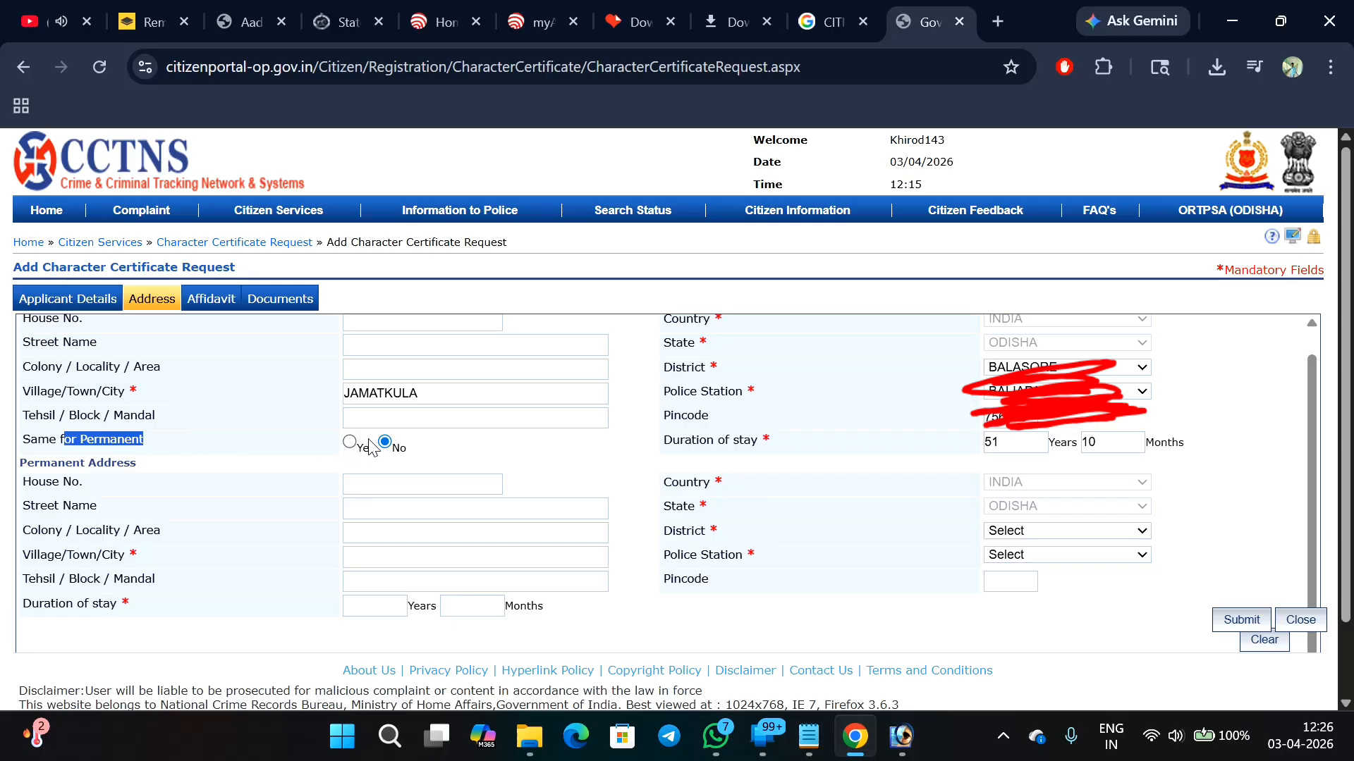
left_click(353, 440)
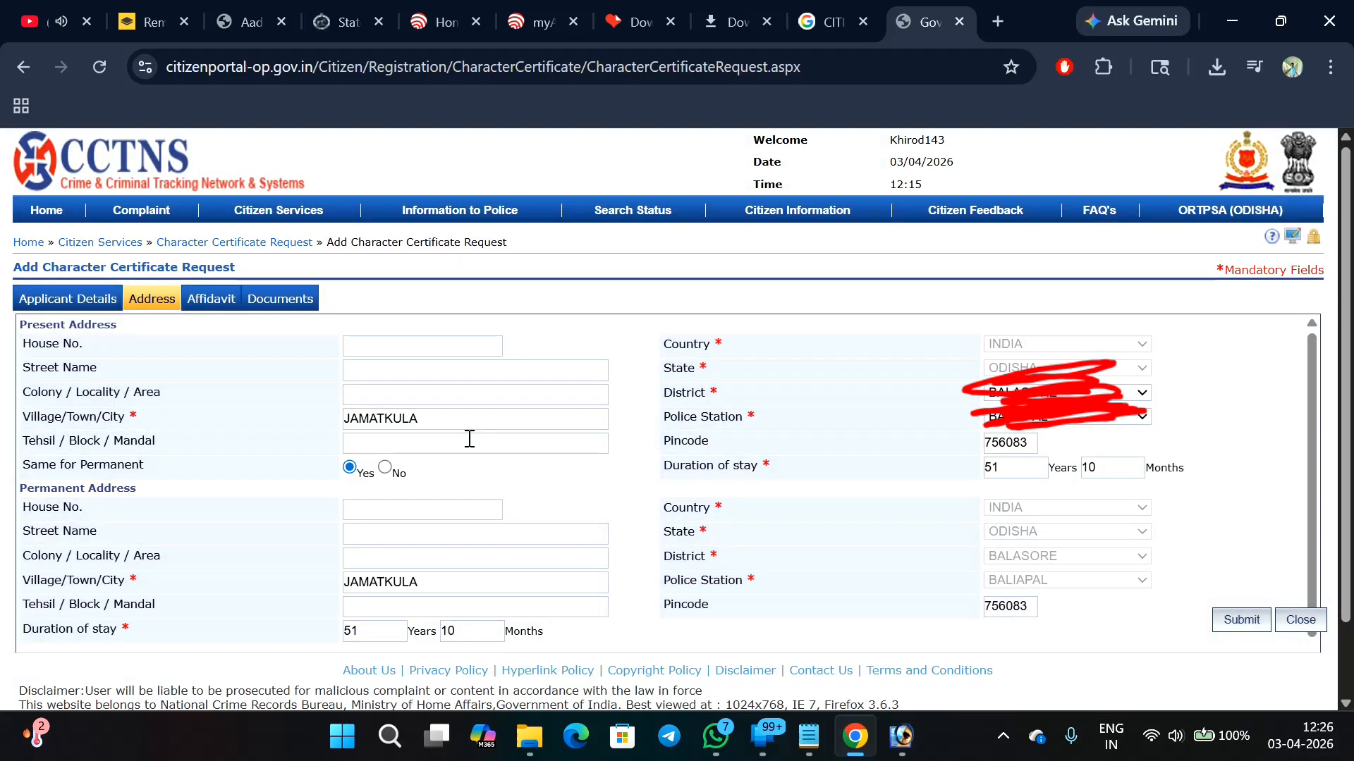
scroll(505, 439, "down", 1)
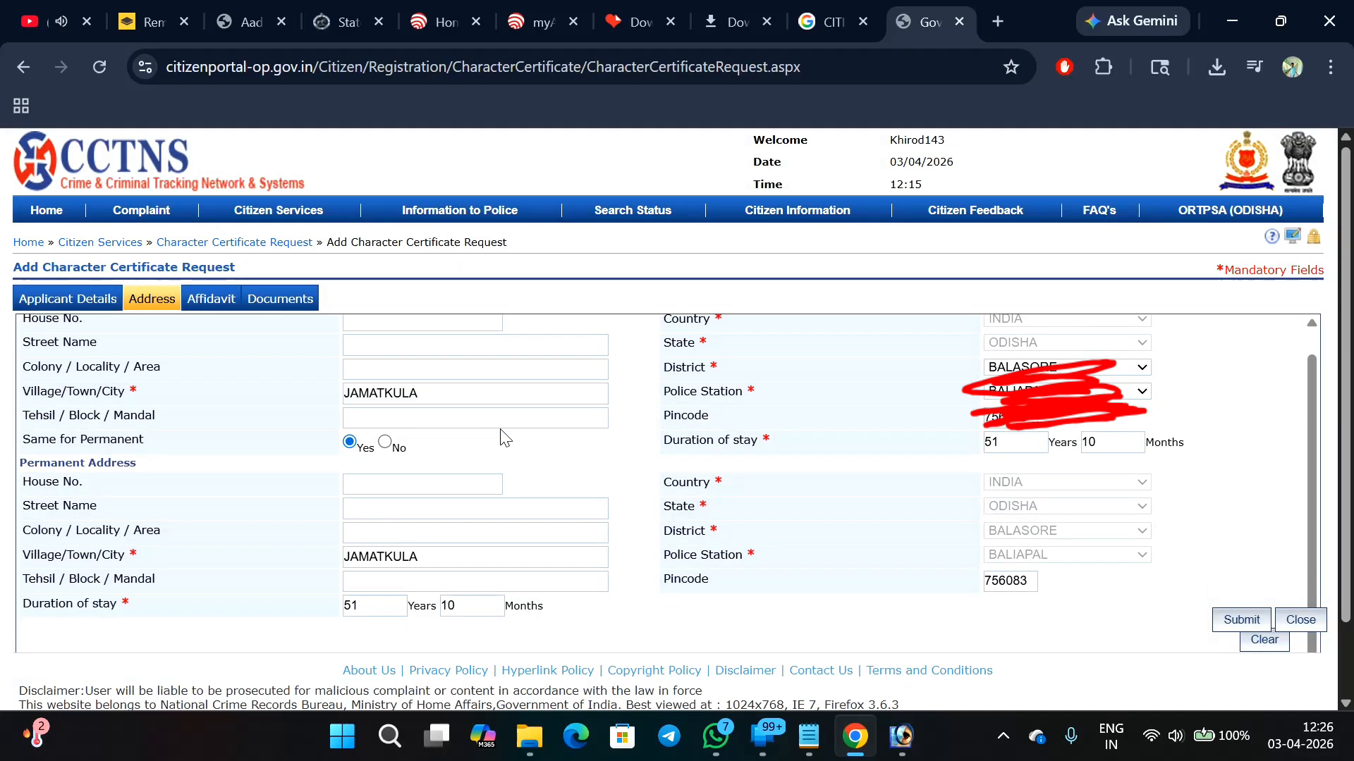
- In the affidavit, read the criminal record question and declare that all the information provided in the form is true
left_click(209, 303)
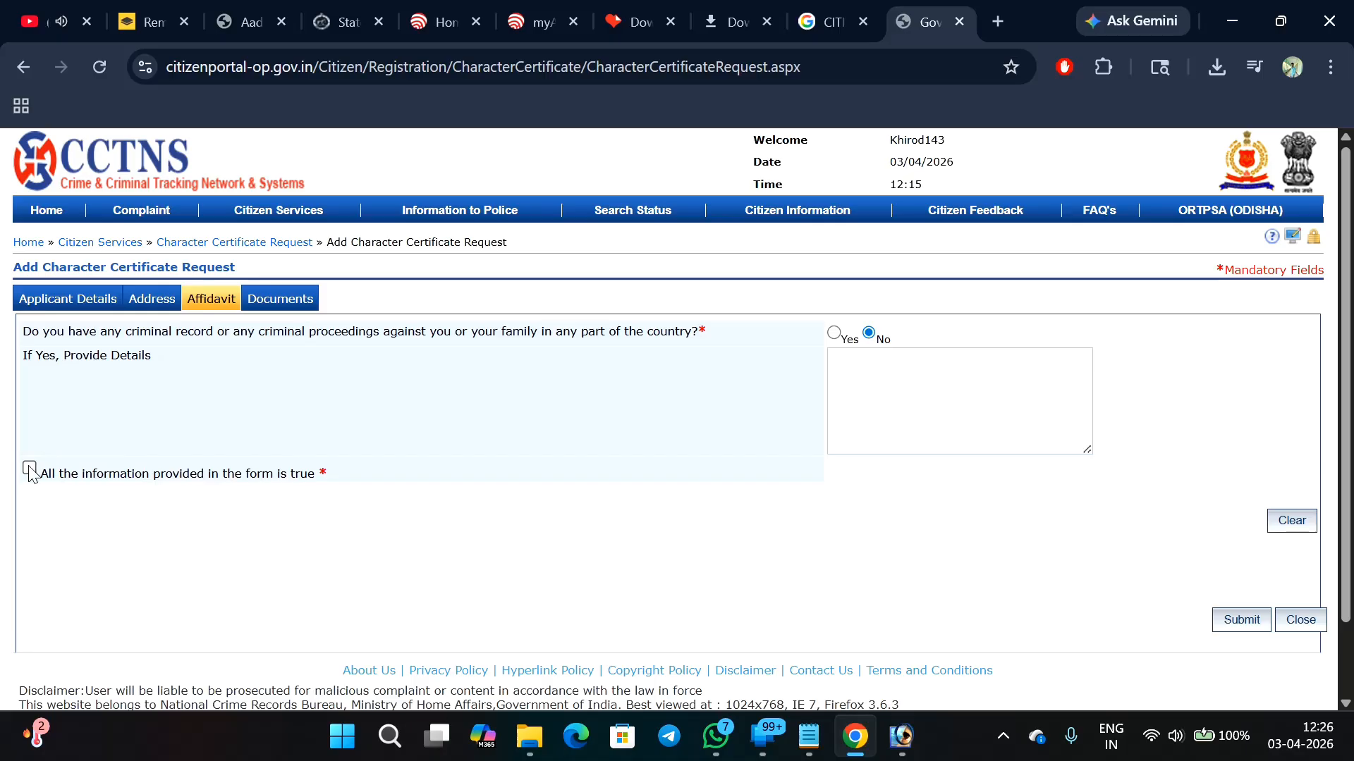
left_click_drag(30, 333, 721, 380)
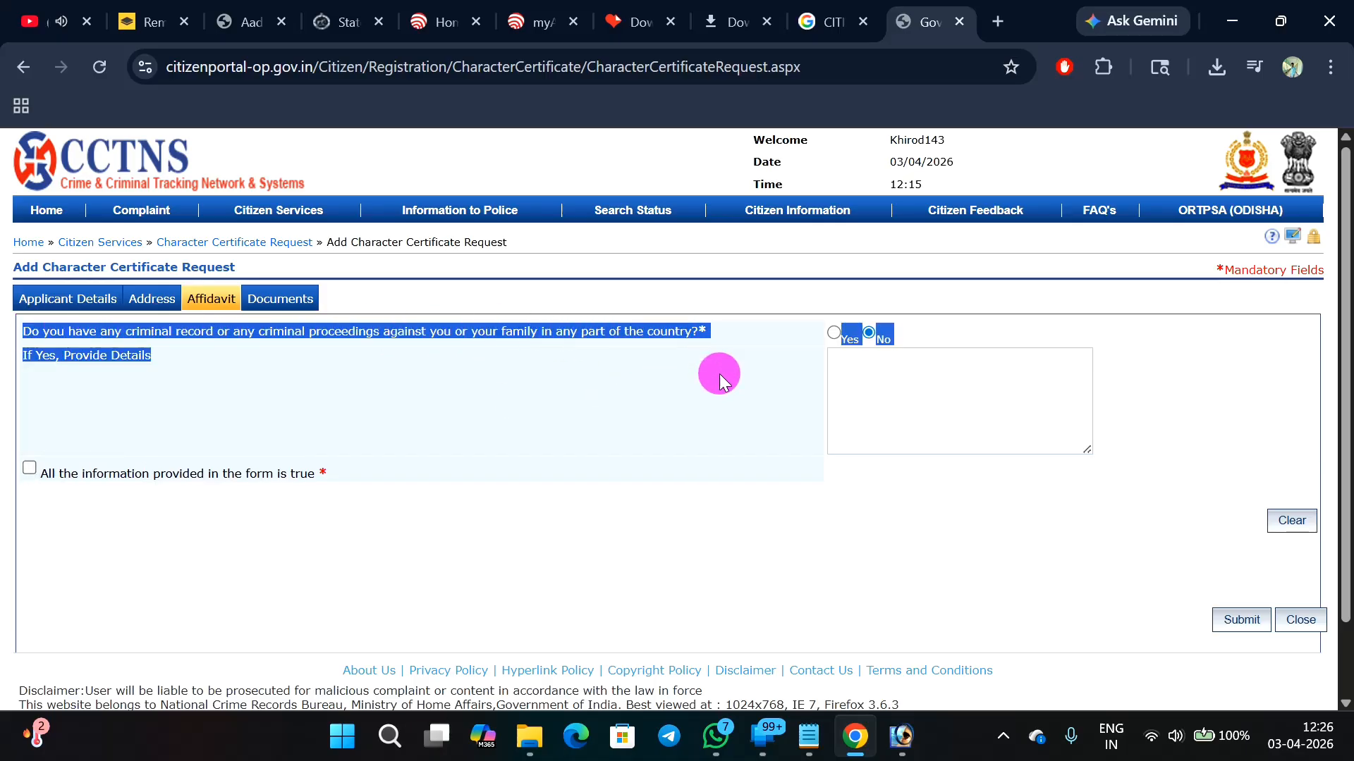
left_click(651, 332)
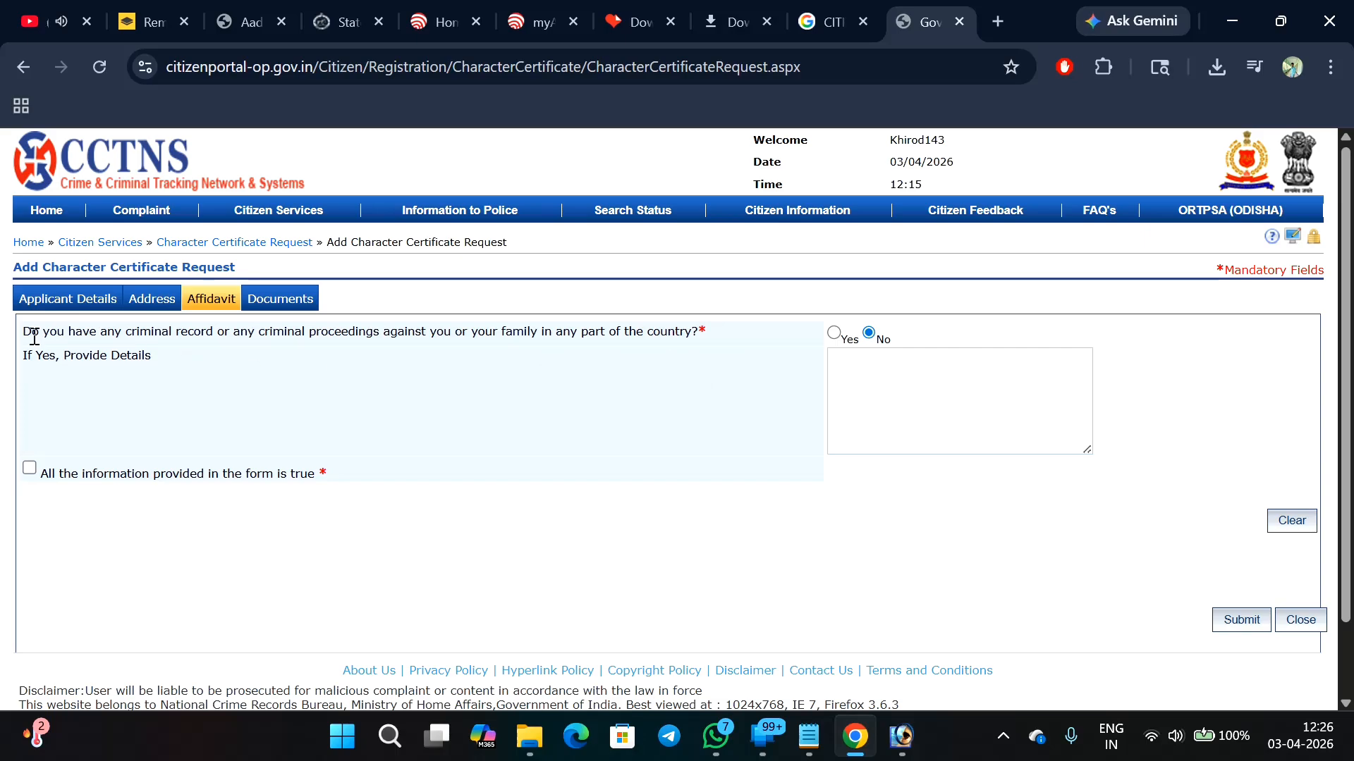
left_click_drag(40, 332, 702, 367)
left_click(335, 394)
left_click(29, 468)
scroll(403, 453, "down", 2)
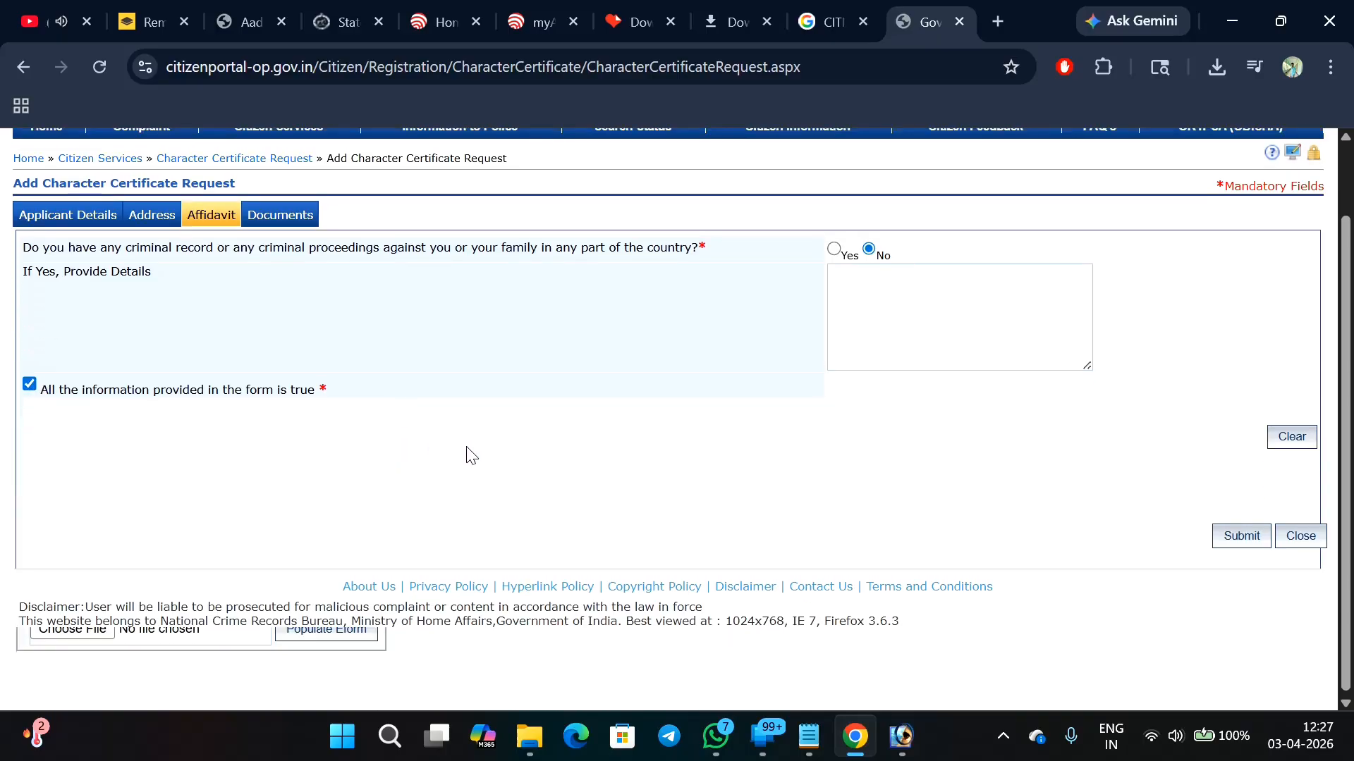
scroll(494, 453, "up", 2)
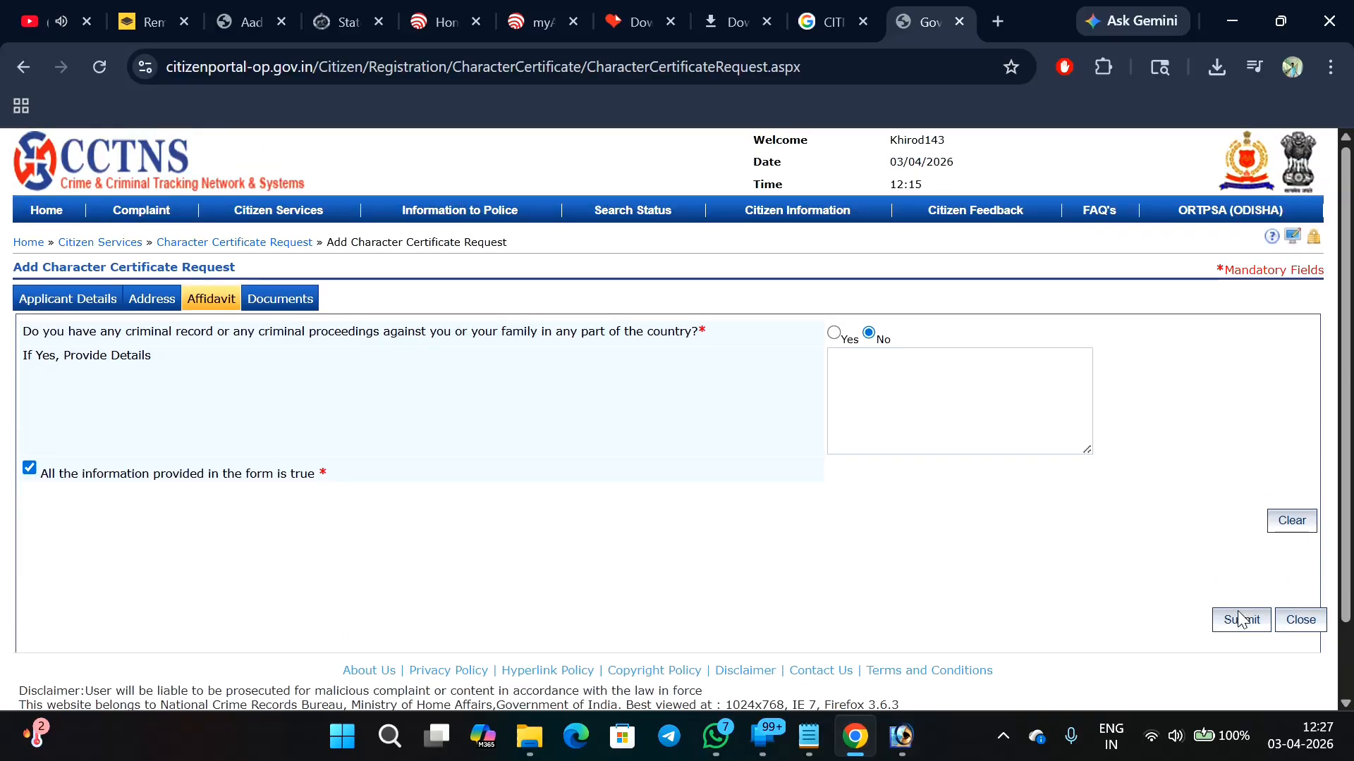
- Open the documents section and check the required address proof, identity proof and photograph uploads and the file size limit
left_click(279, 299)
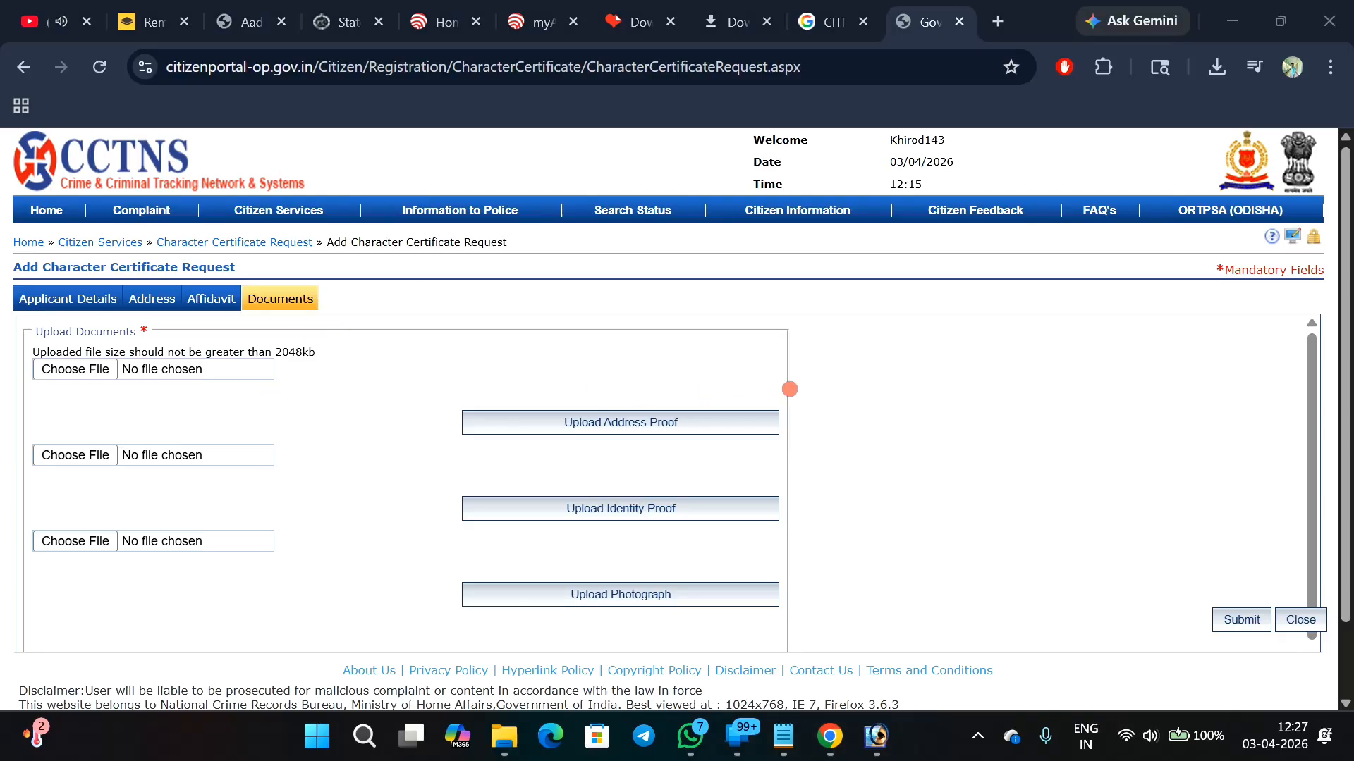
mouse_move(795, 395)
left_mouse_down()
mouse_move(497, 388)
mouse_move(515, 496)
mouse_move(810, 439)
mouse_move(775, 394)
mouse_move(709, 377)
left_mouse_up()
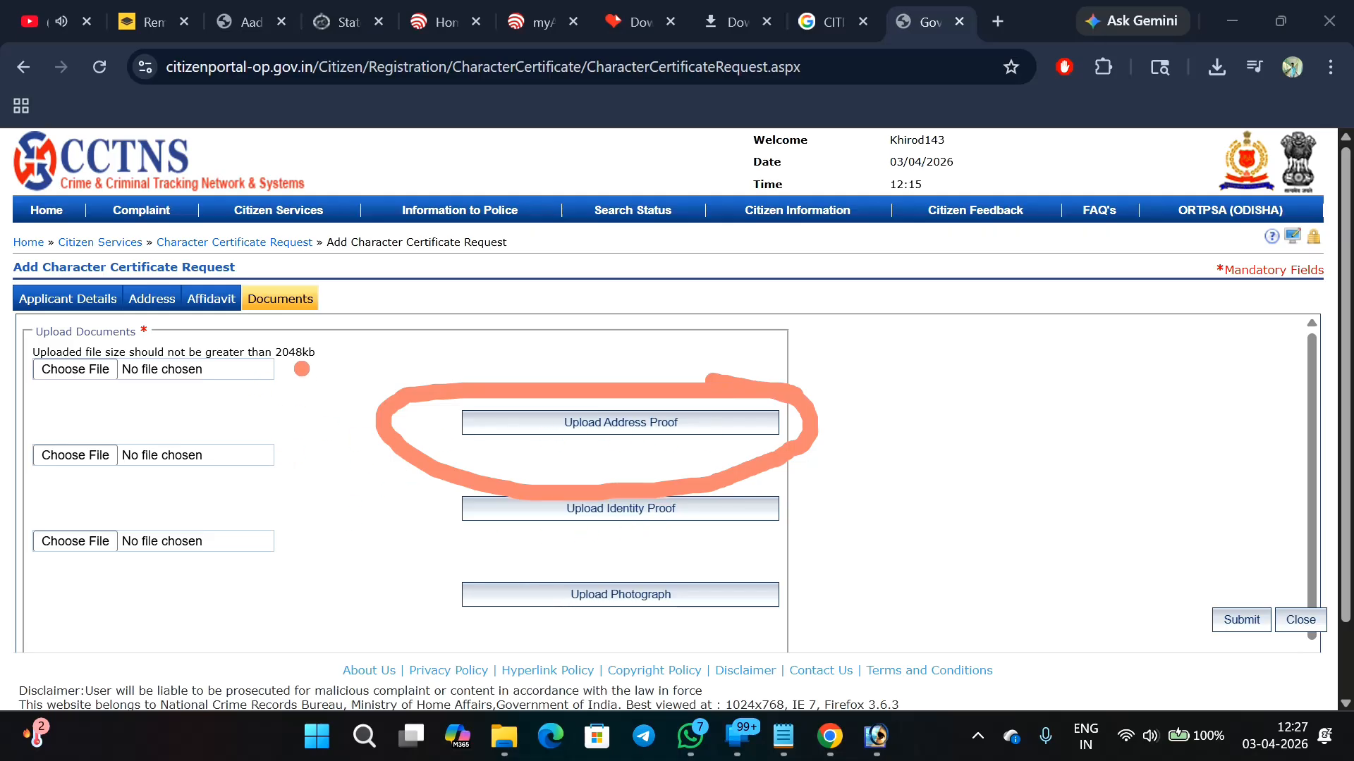
mouse_move(756, 501)
left_mouse_down()
mouse_move(638, 501)
mouse_move(525, 541)
mouse_move(800, 529)
mouse_move(680, 503)
left_mouse_up()
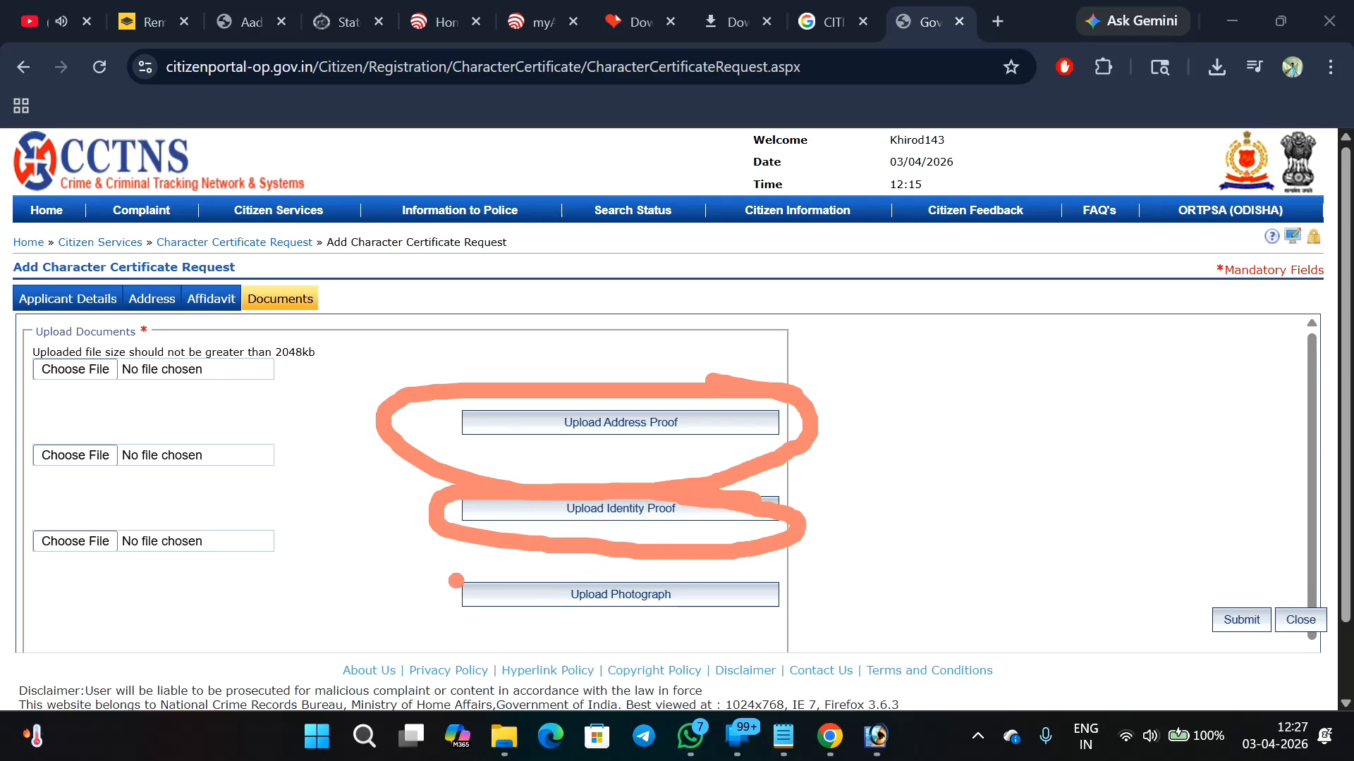
mouse_move(460, 580)
left_mouse_down()
mouse_move(554, 612)
mouse_move(824, 545)
left_mouse_up()
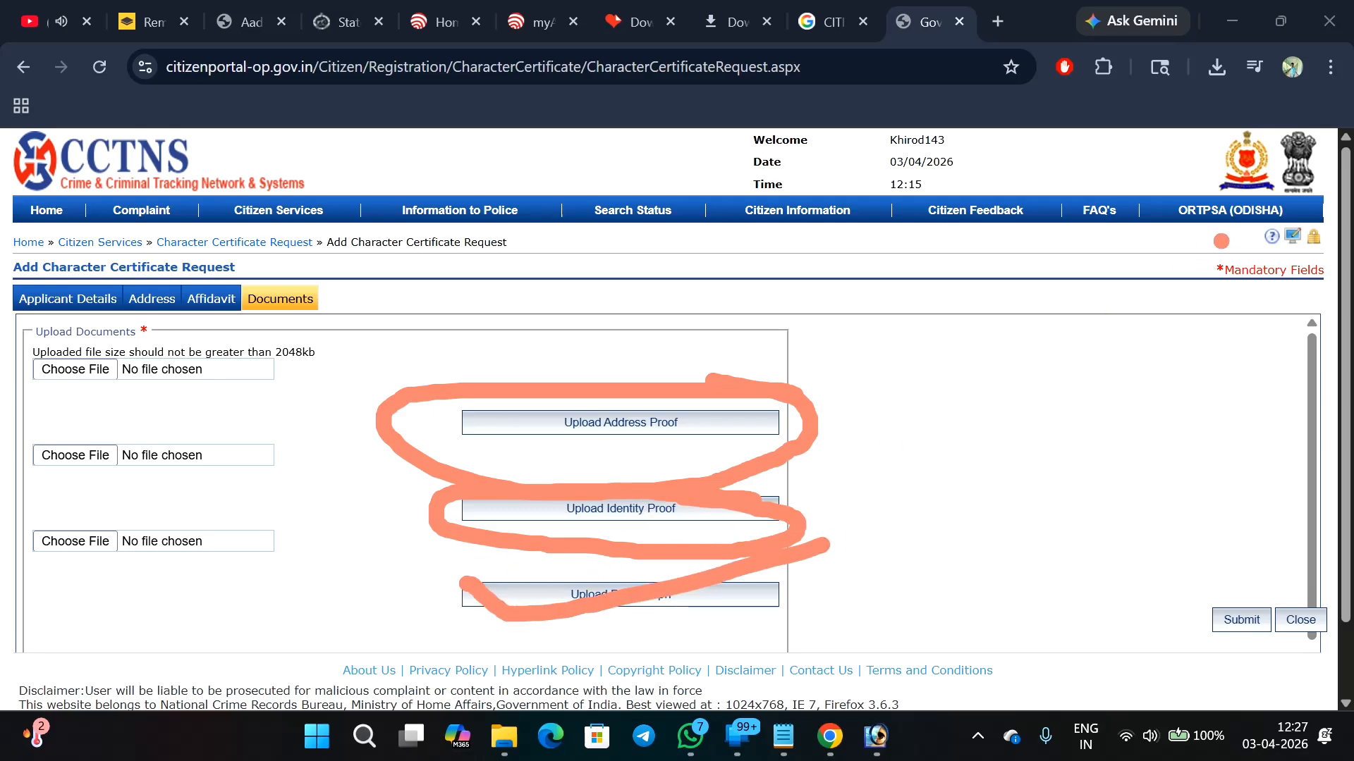
left_click(664, 476)
left_click(708, 564)
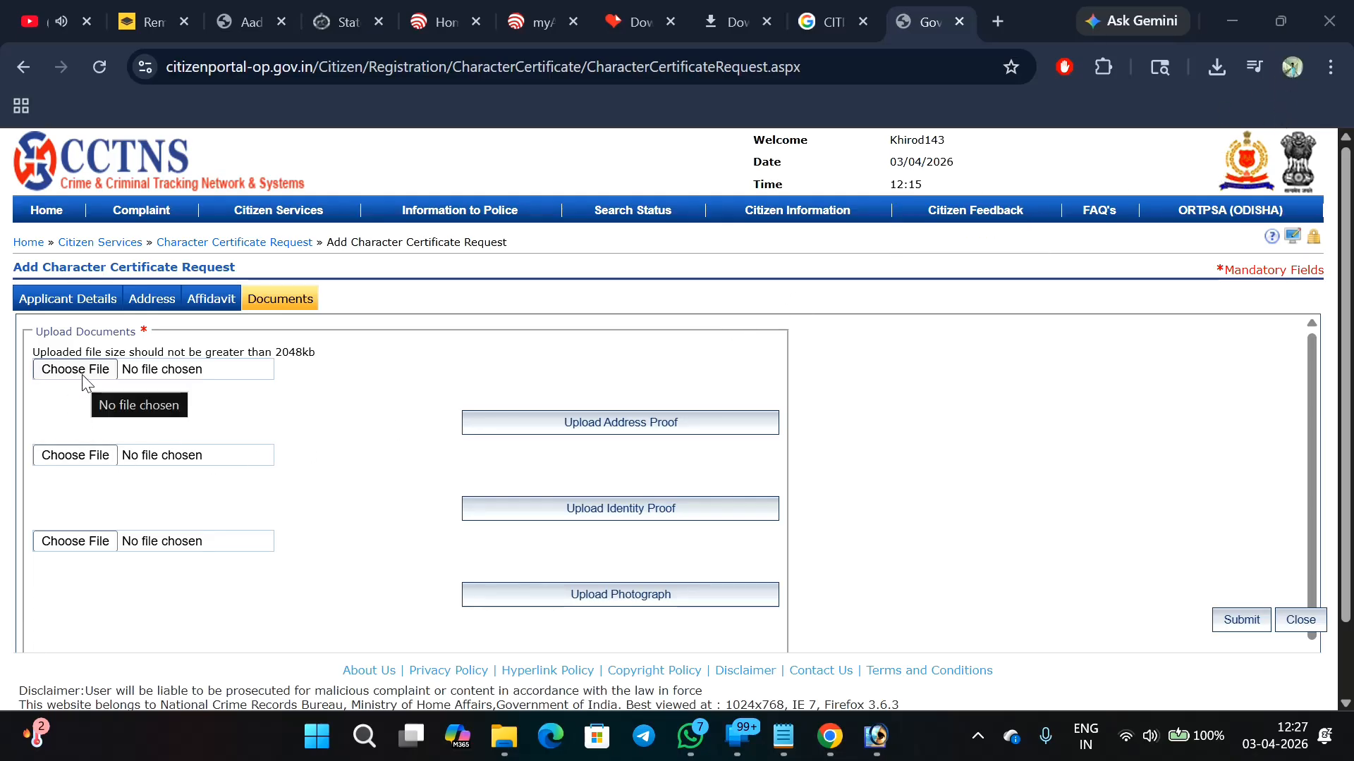
triple_click(282, 351)
left_click(337, 375)
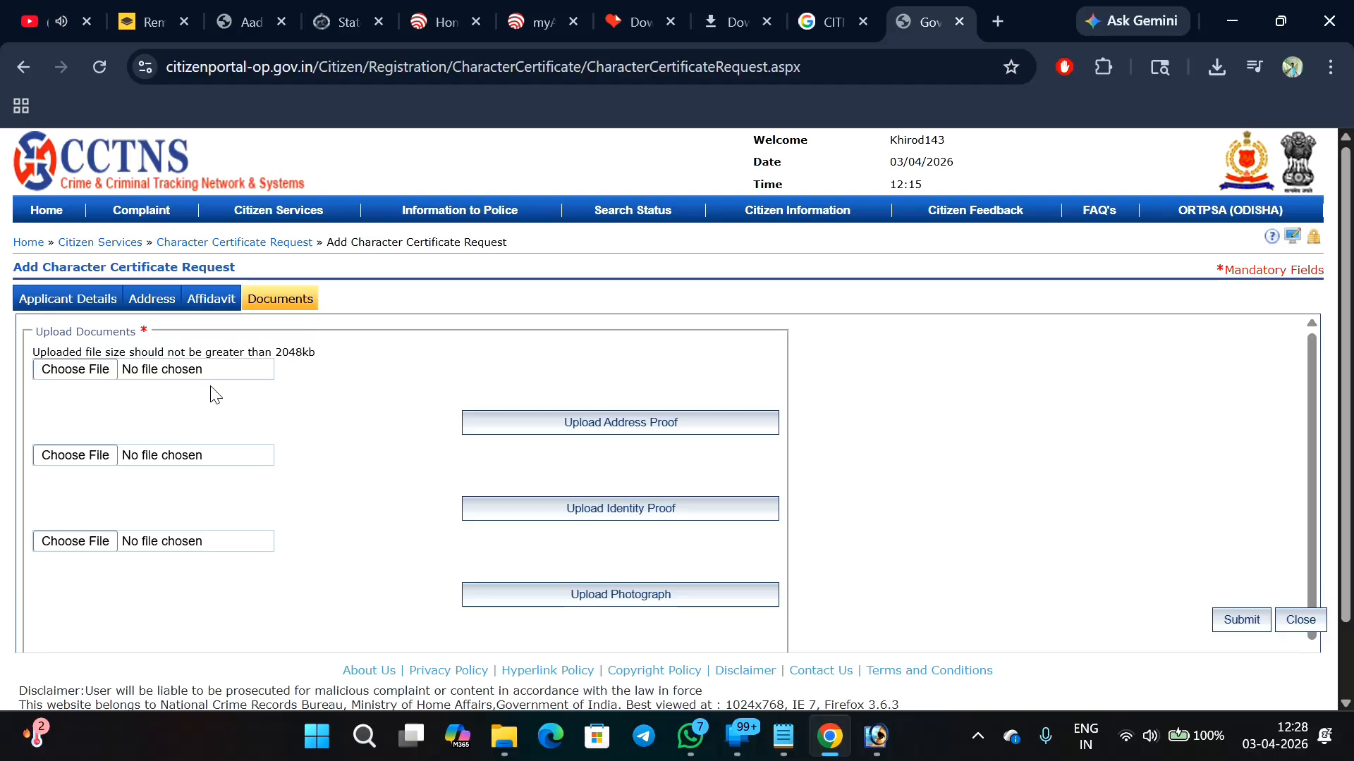
- Upload the applicant's address proof, identity proof and photograph to the request
left_click(72, 373)
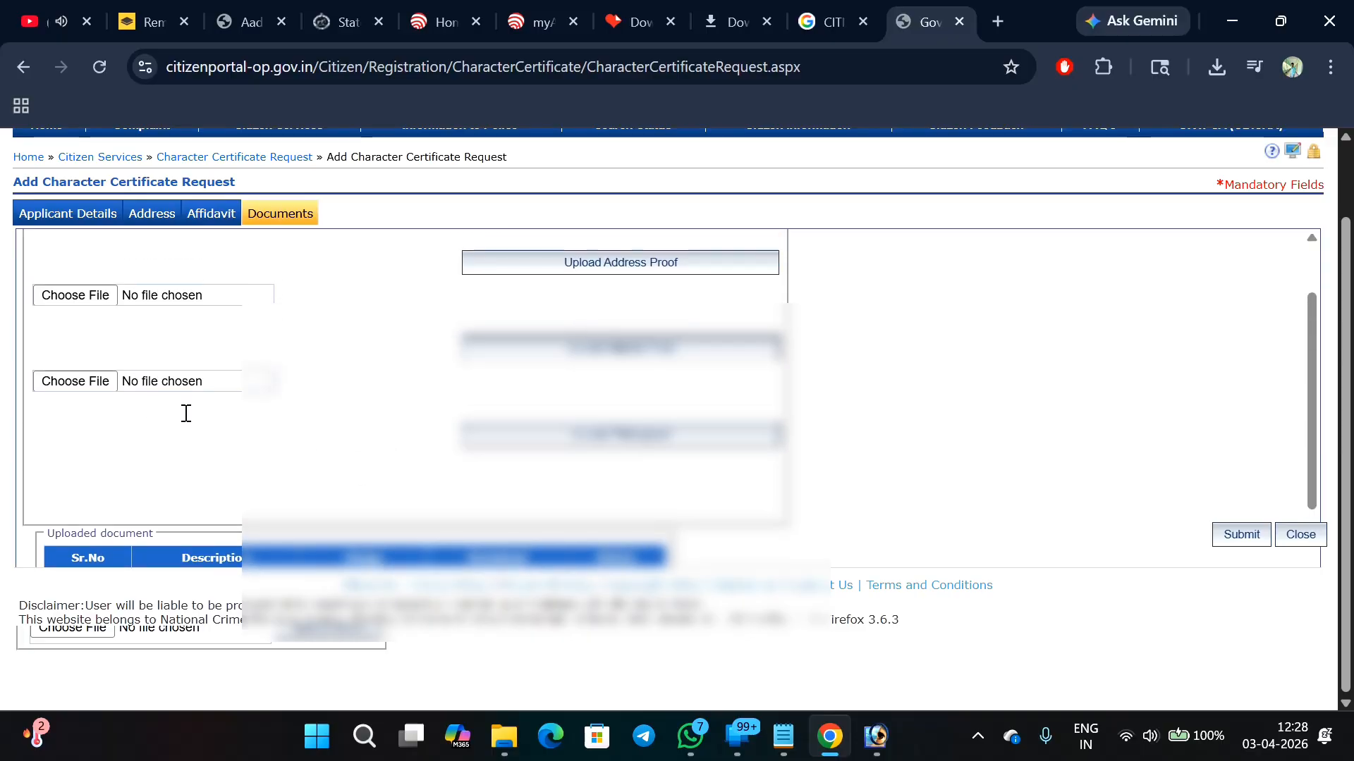
left_click(94, 380)
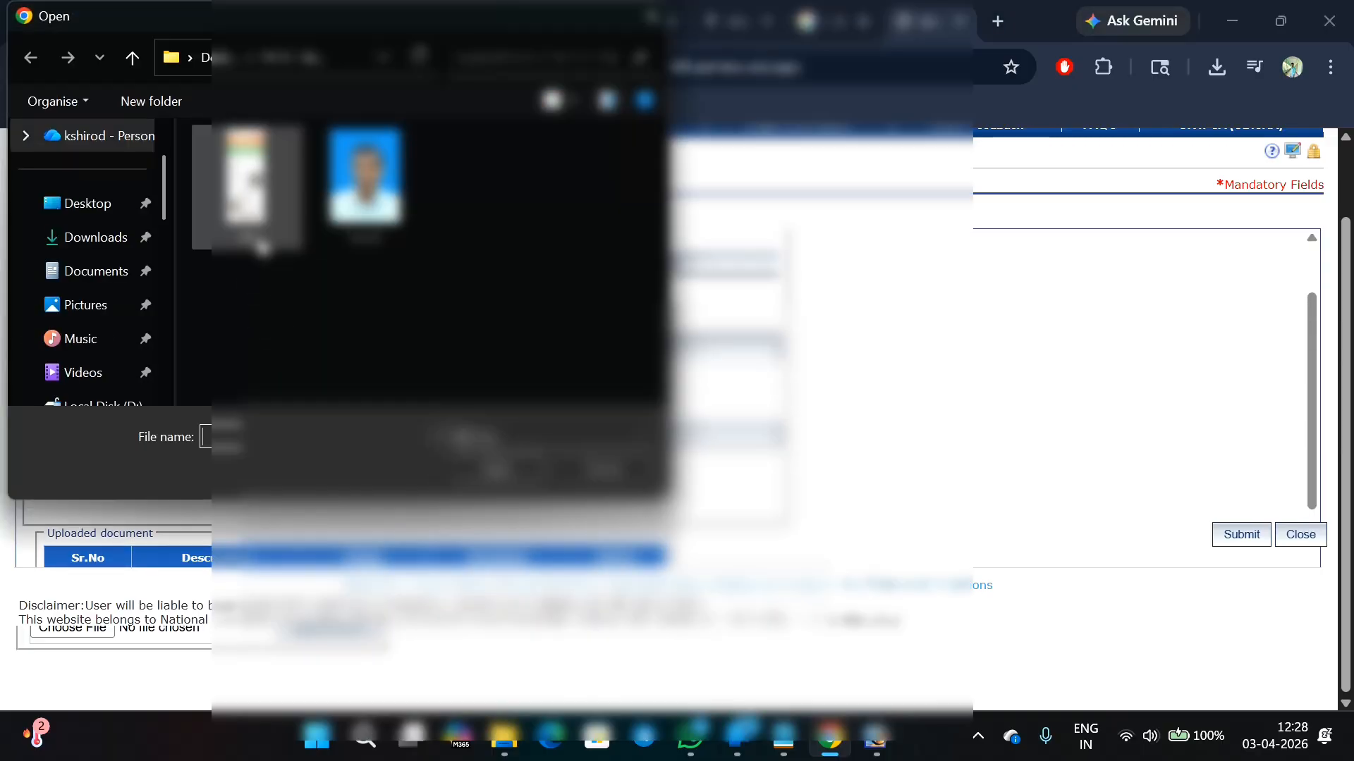
left_click(368, 201)
left_click(506, 468)
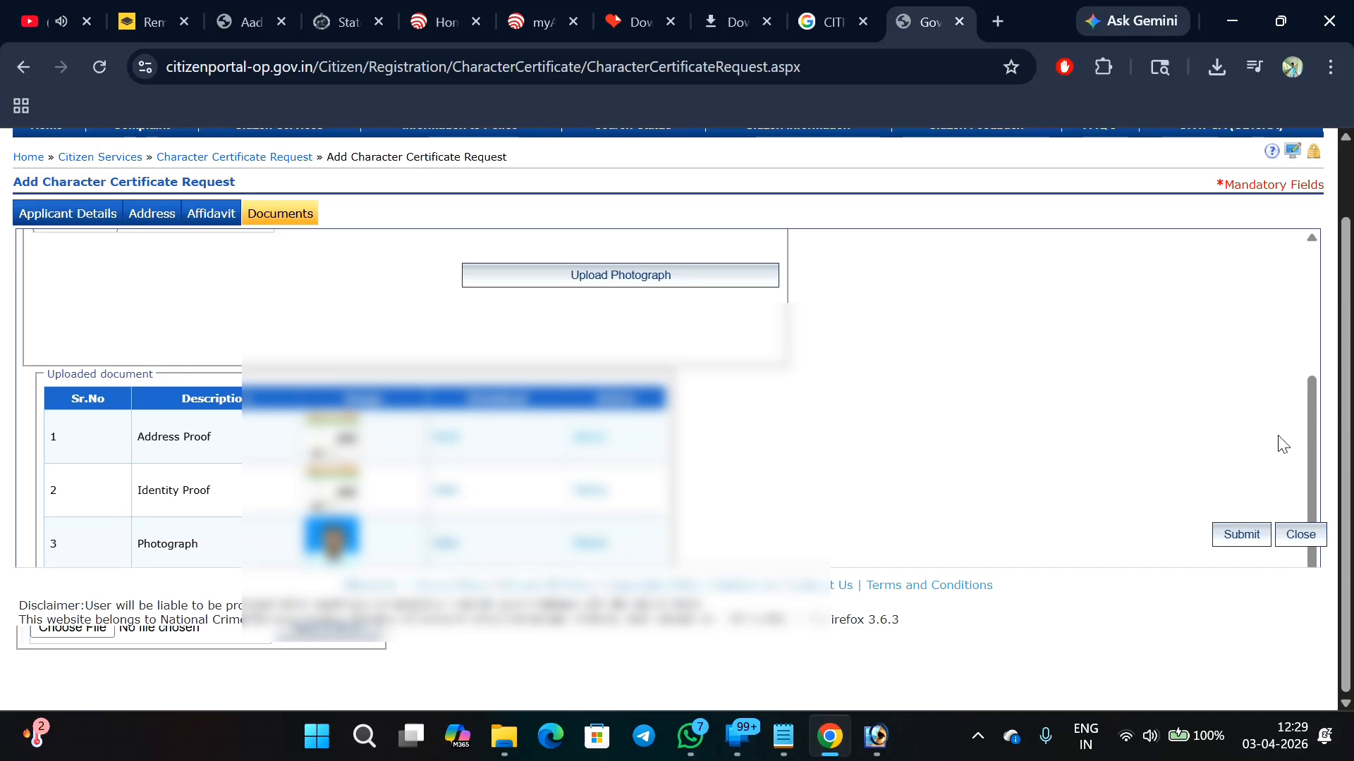
- Submit the character certificate request and confirm the challan details to proceed to payment
left_click(1299, 97)
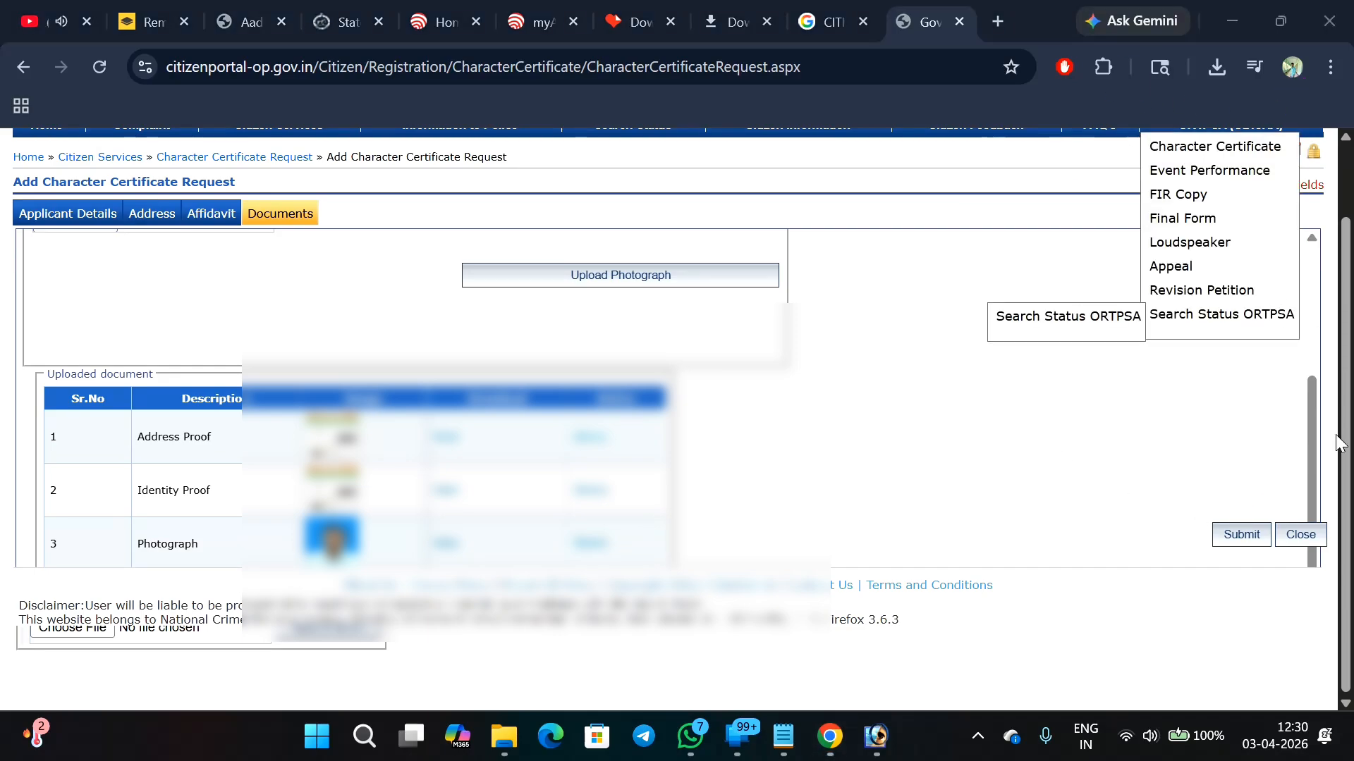
left_click(1239, 536)
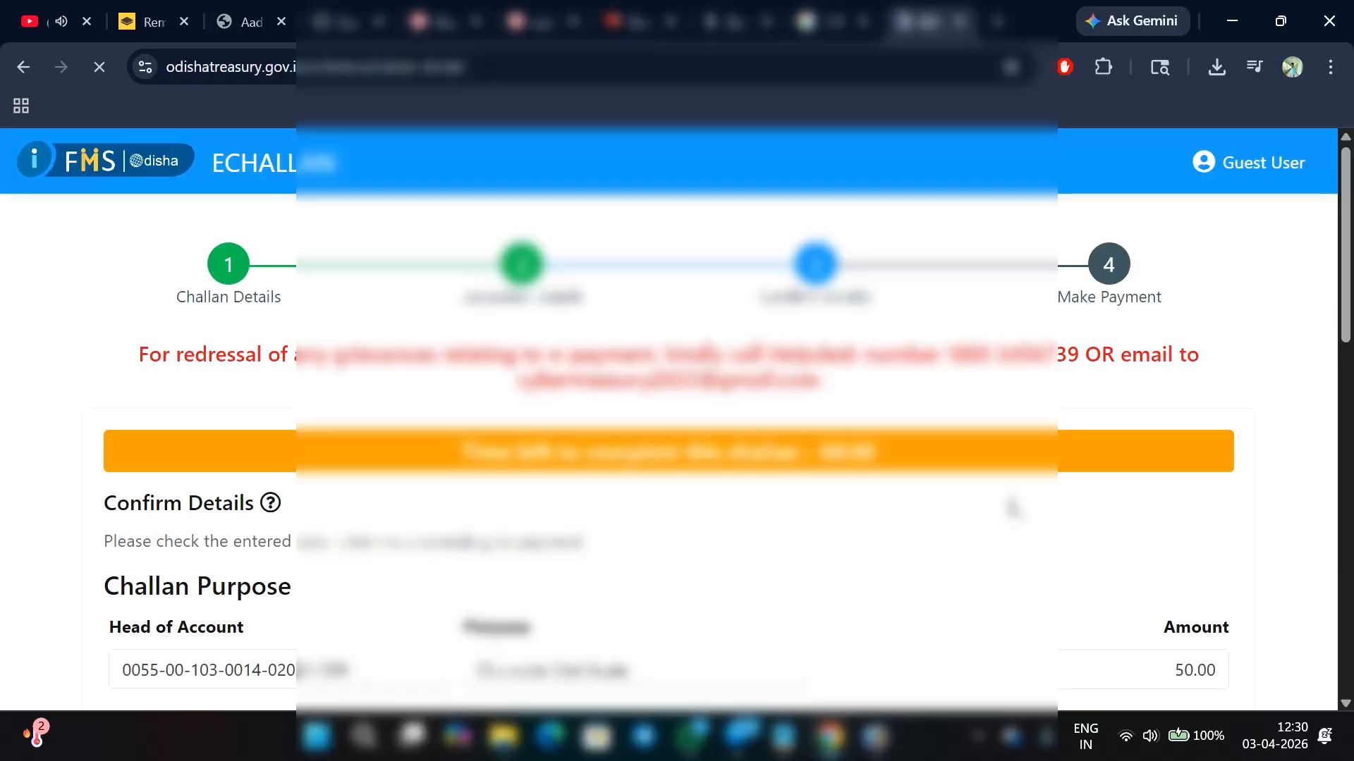
scroll(238, 554, "down", 15)
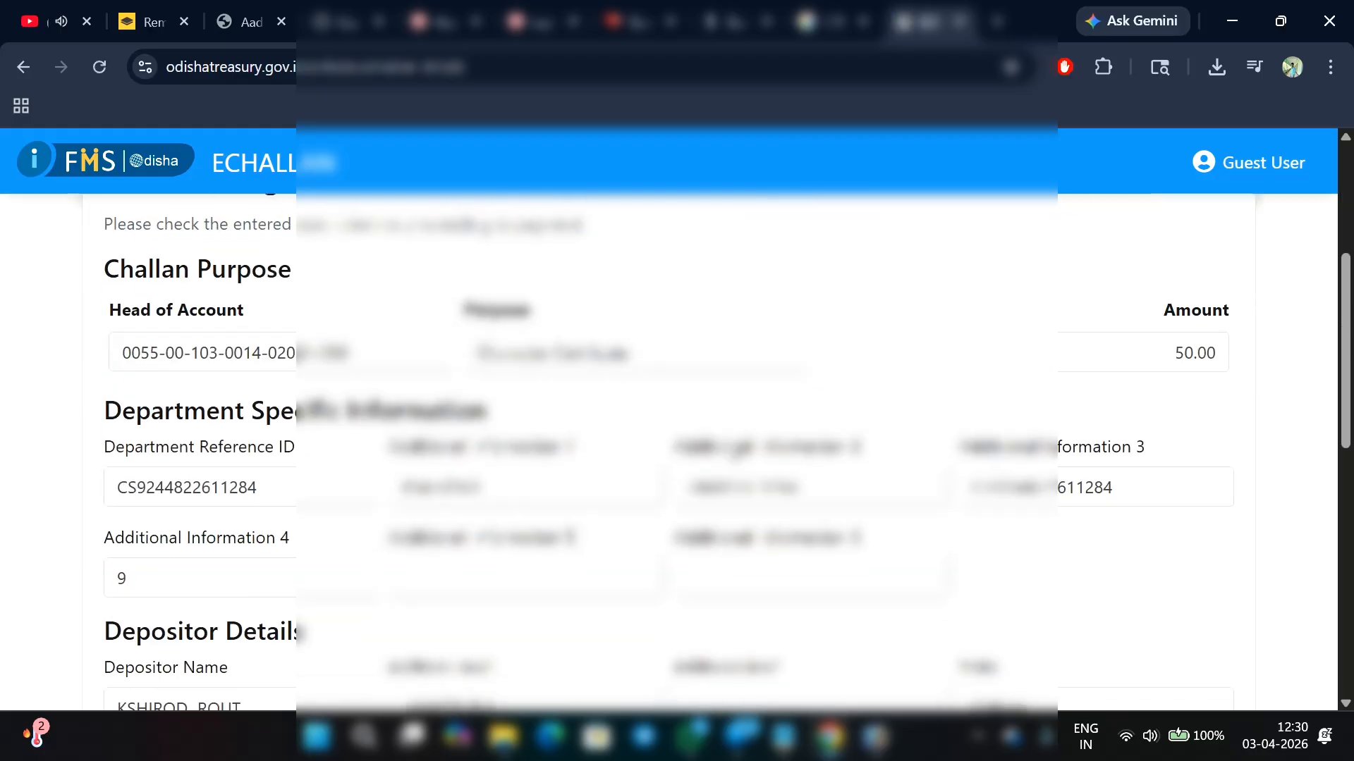
left_click(126, 555)
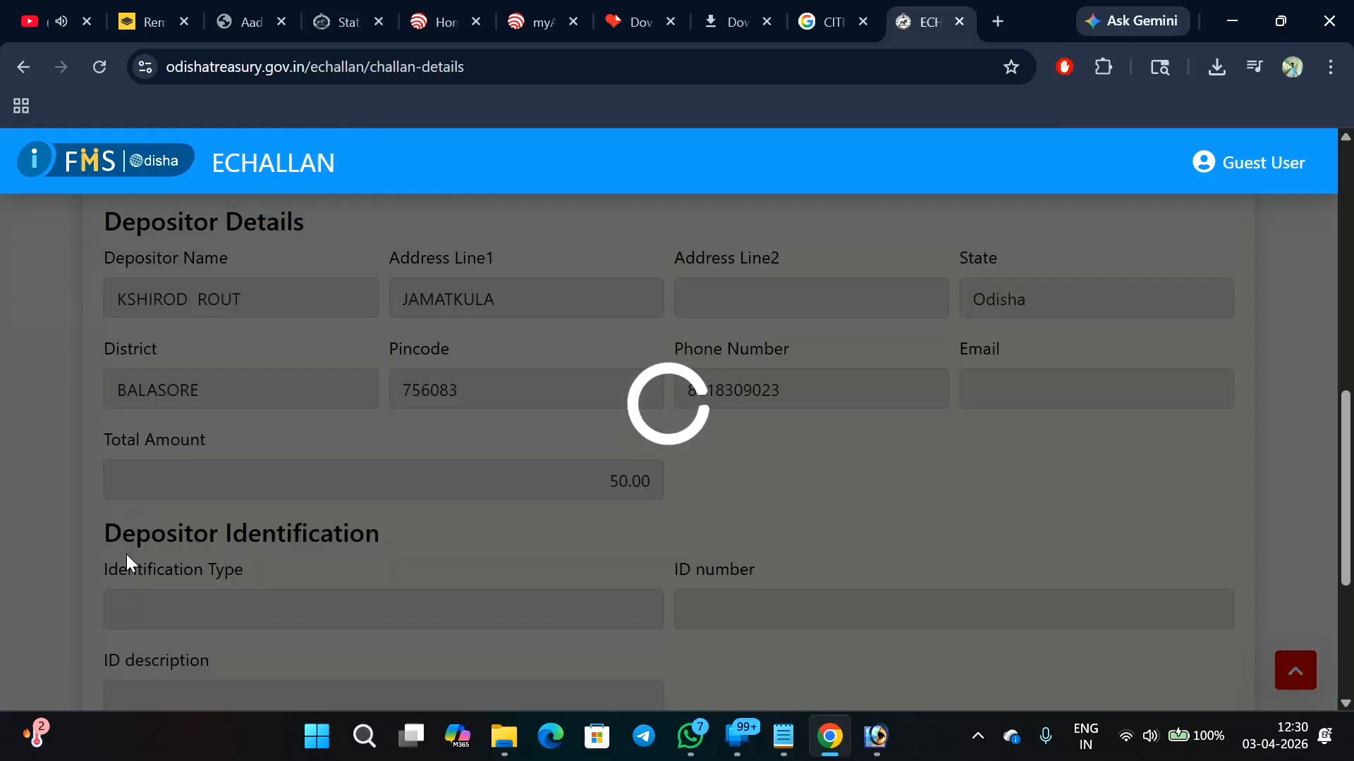
- Choose UPI as the challan's payment mode with the SBI ePay Payment Gateway
scroll(348, 435, "down", 9)
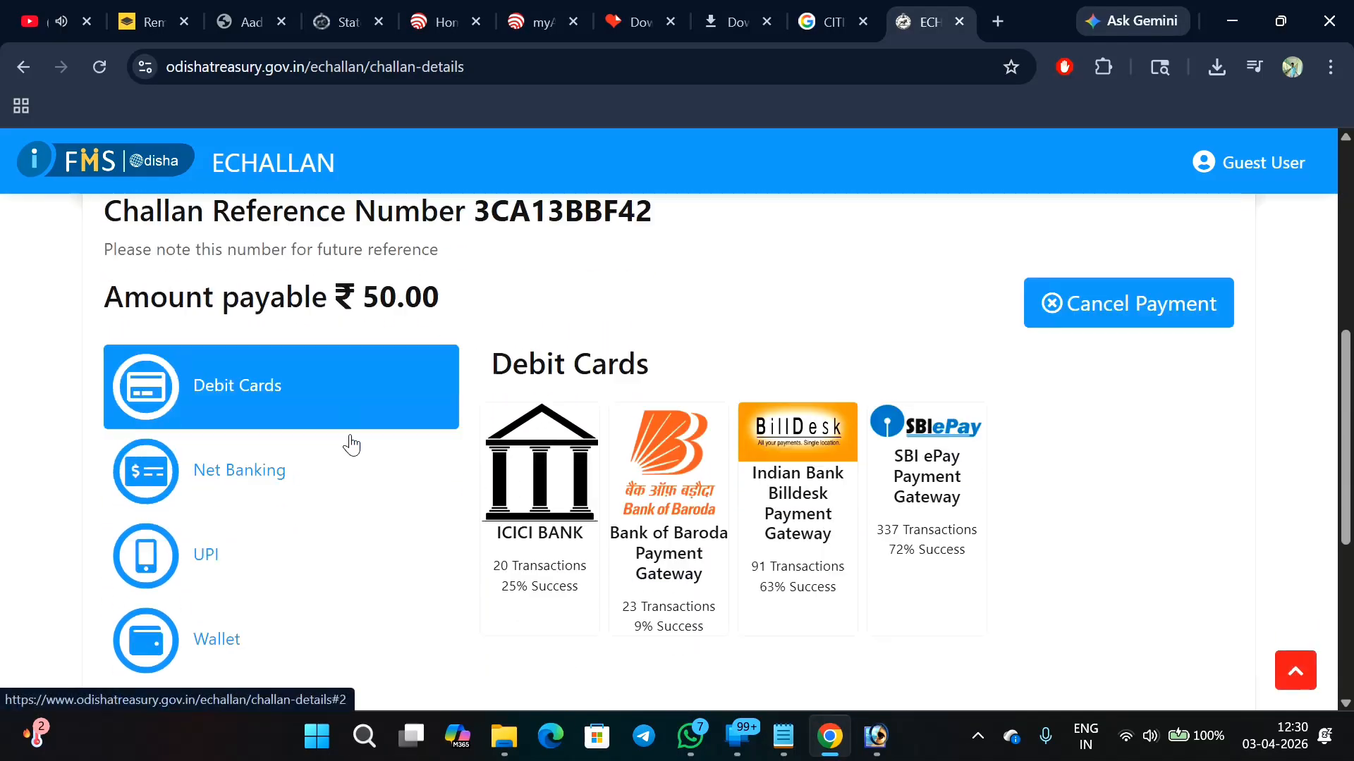
left_click(198, 418)
scroll(324, 423, "down", 1)
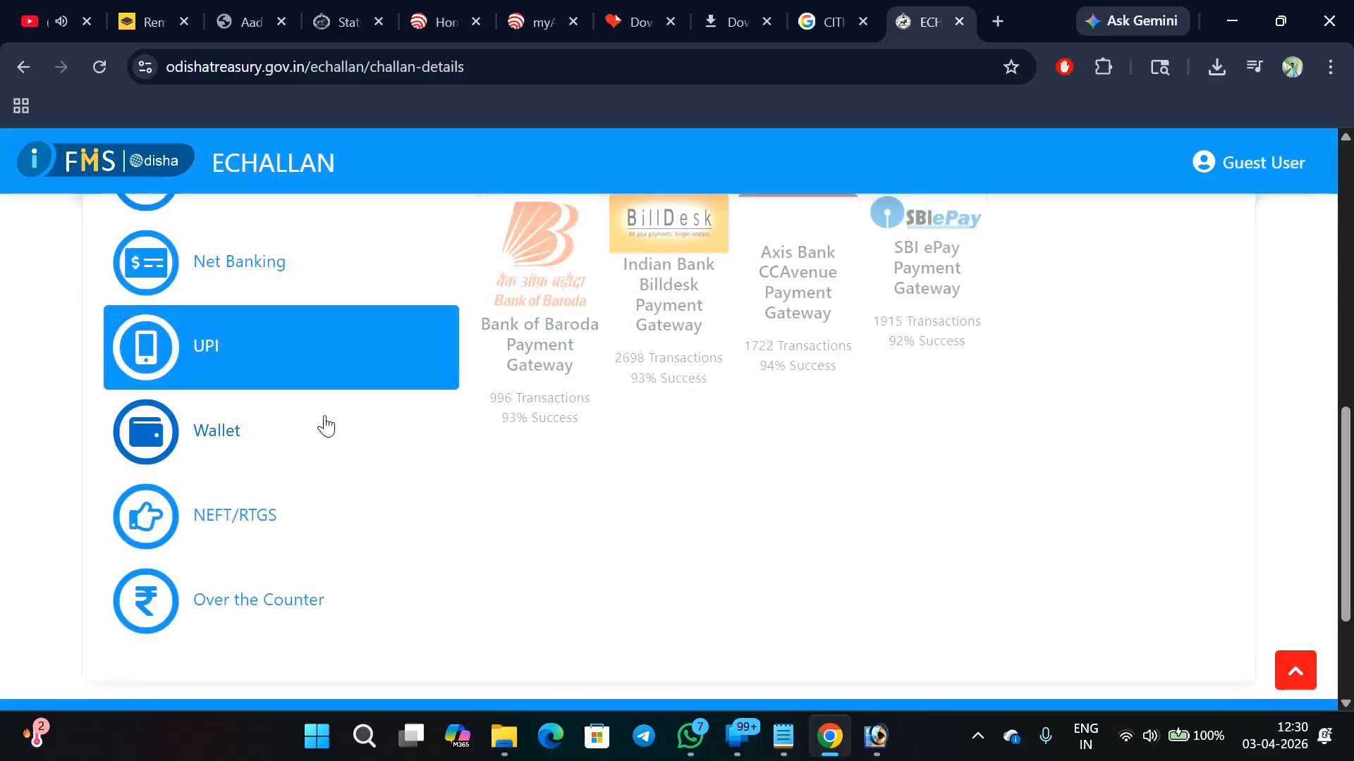
scroll(929, 312, "up", 2)
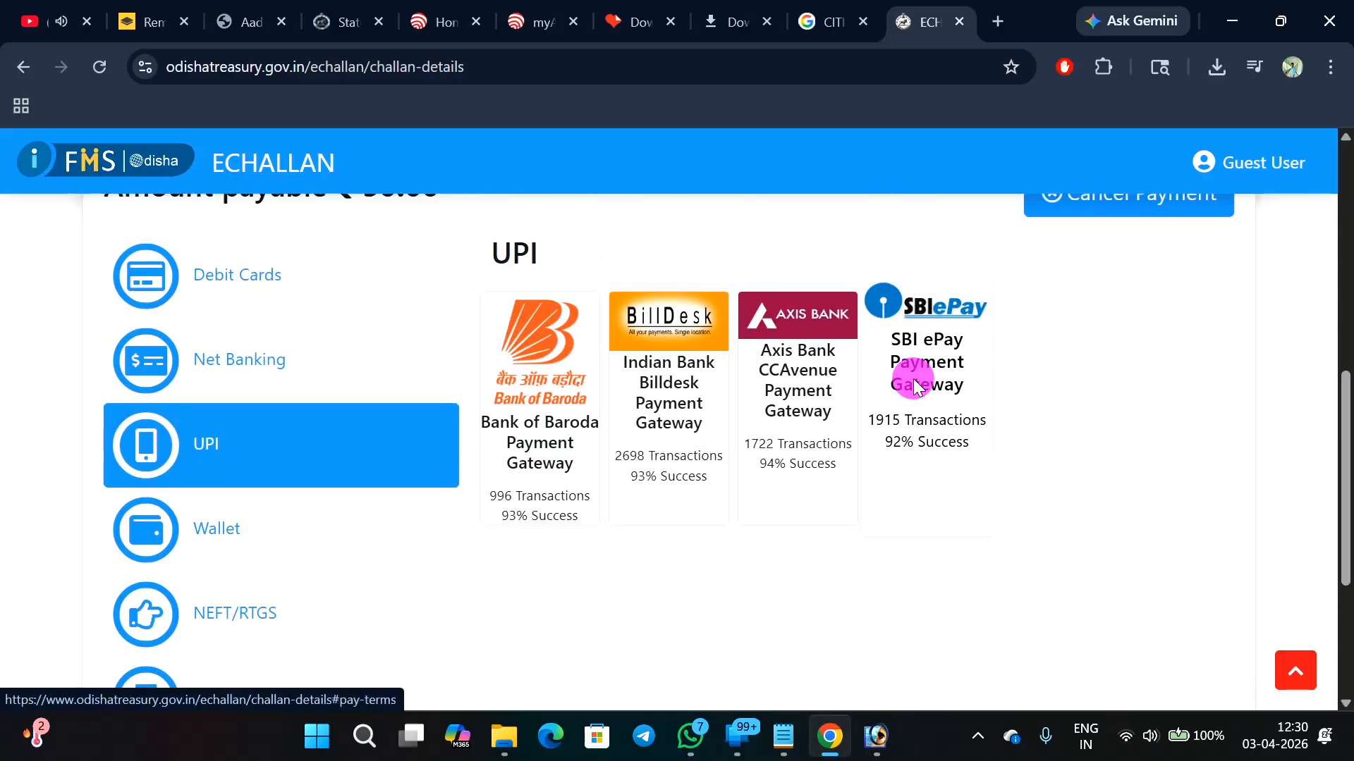
left_click(909, 375)
- Accept the iFMS Odisha Portal's terms and conditions, enter the captcha code and proceed to the SBI ePay payment website
left_click(423, 525)
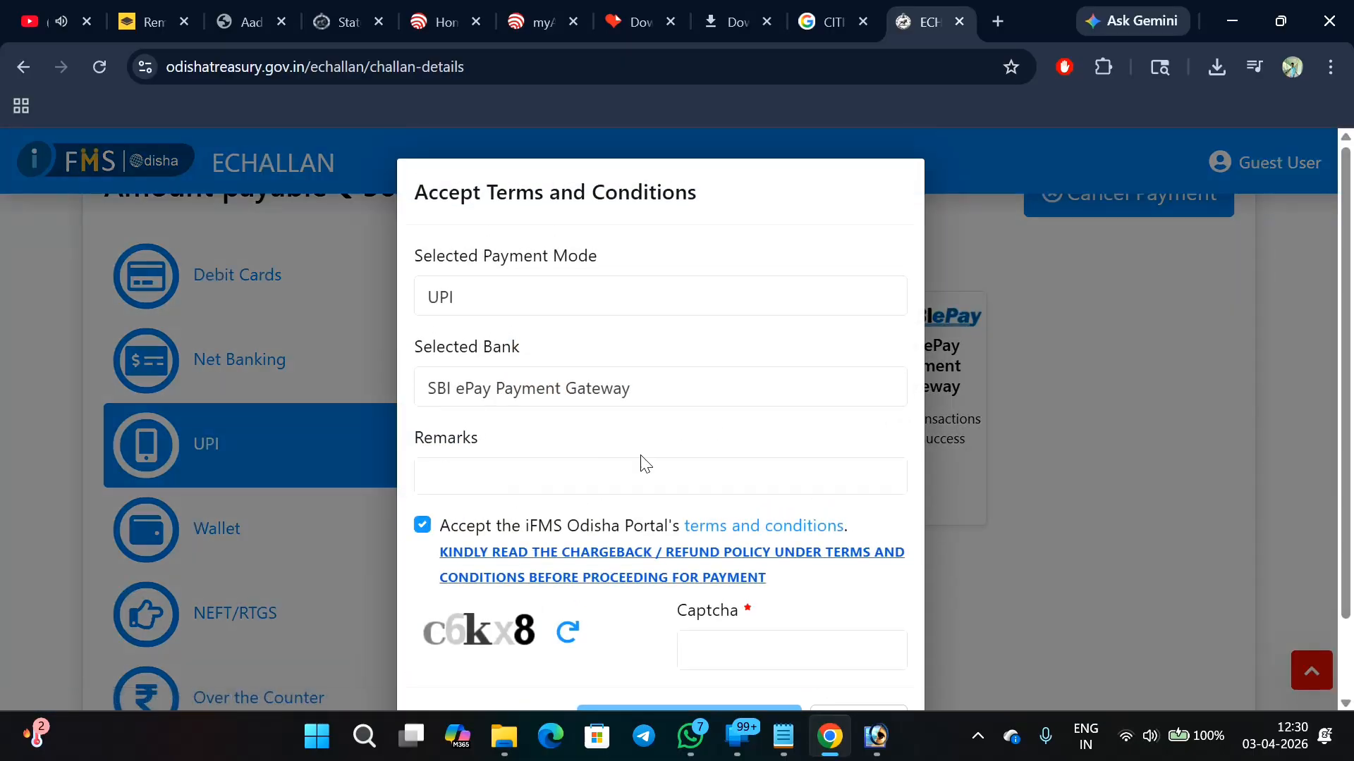
scroll(641, 462, "down", 2)
left_click(725, 557)
type("c")
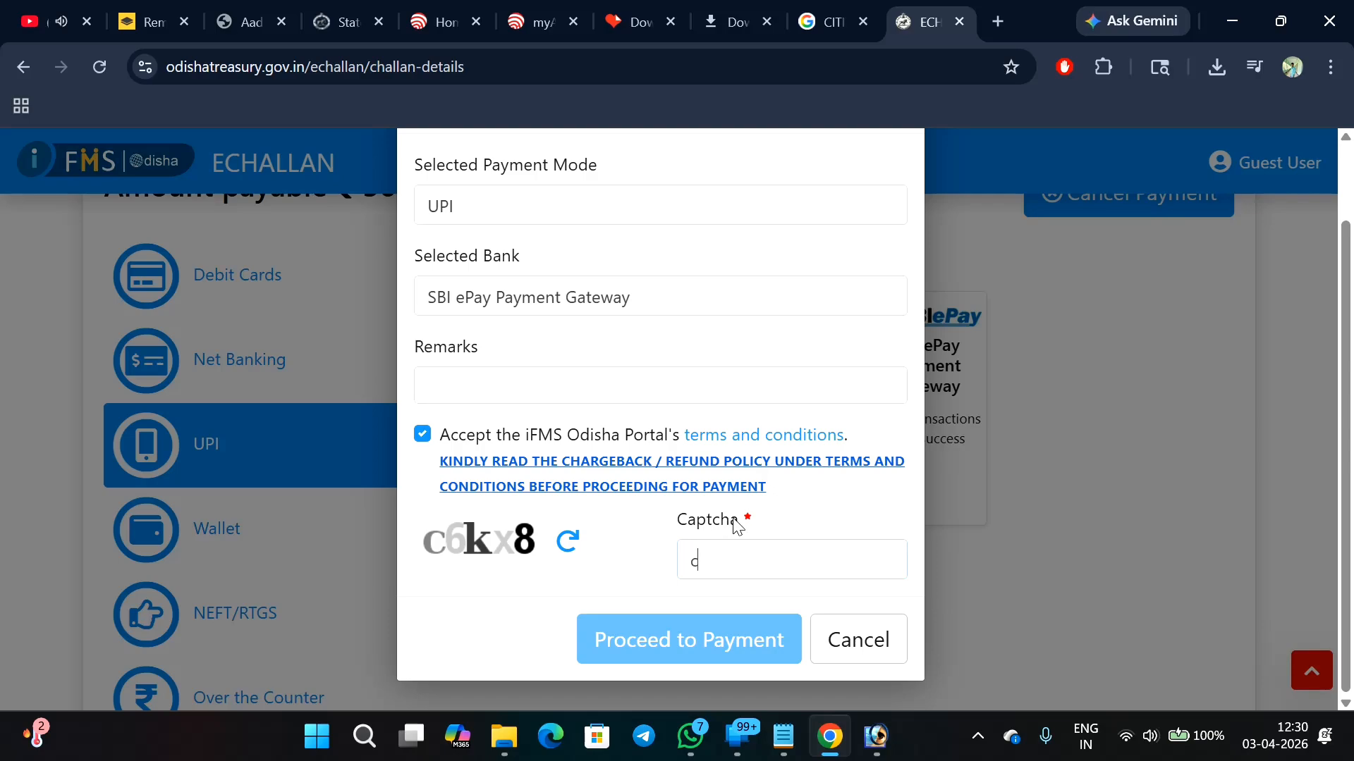
type("6kx8")
left_click(672, 642)
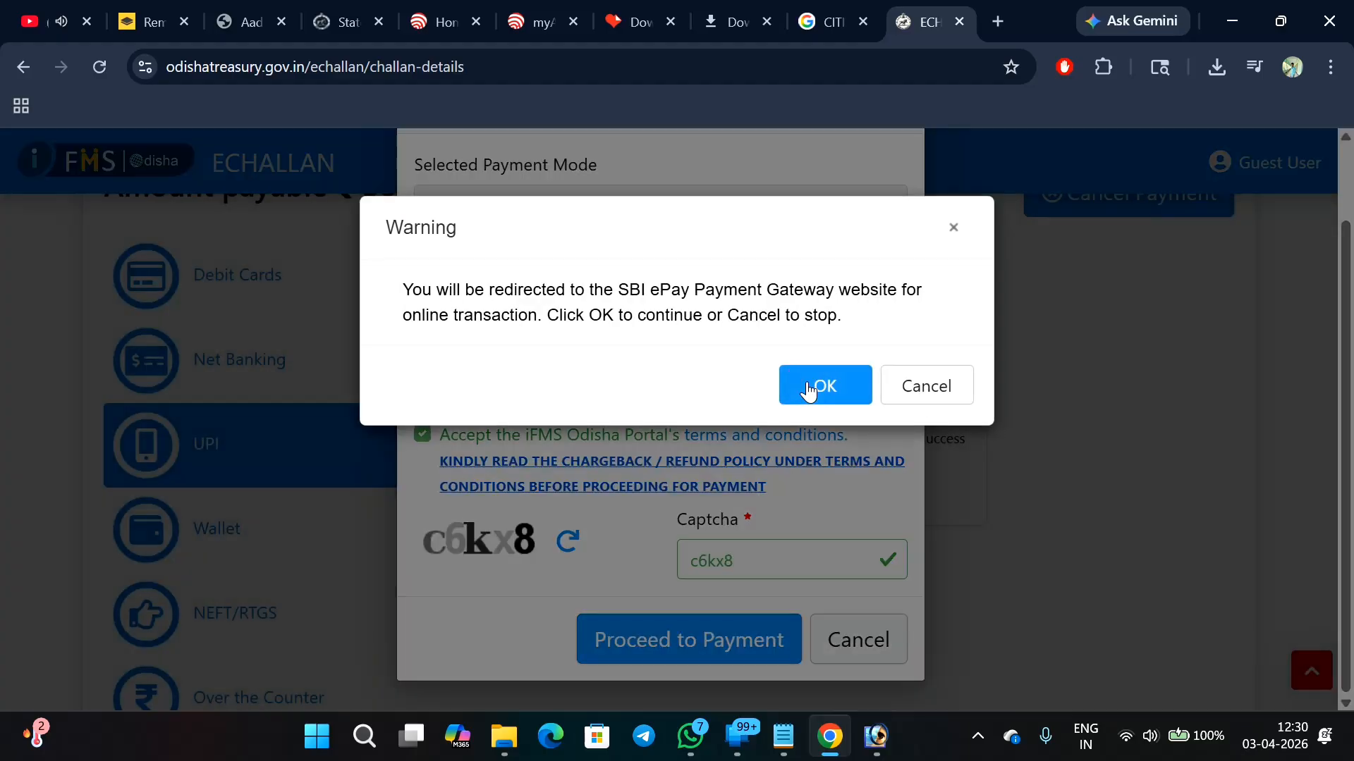
left_click(809, 389)
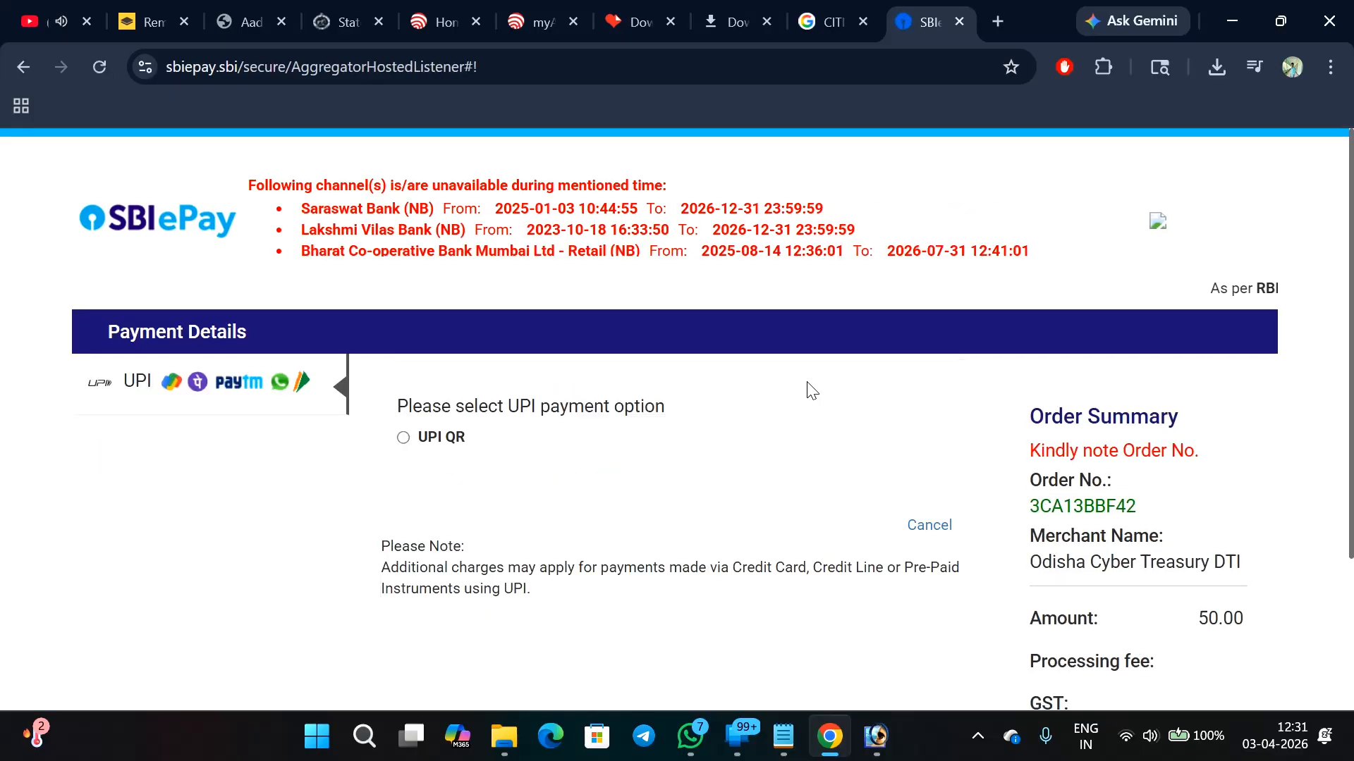
- Pay the challan fee with the UPI QR option and return immediately to the department site
left_click(403, 331)
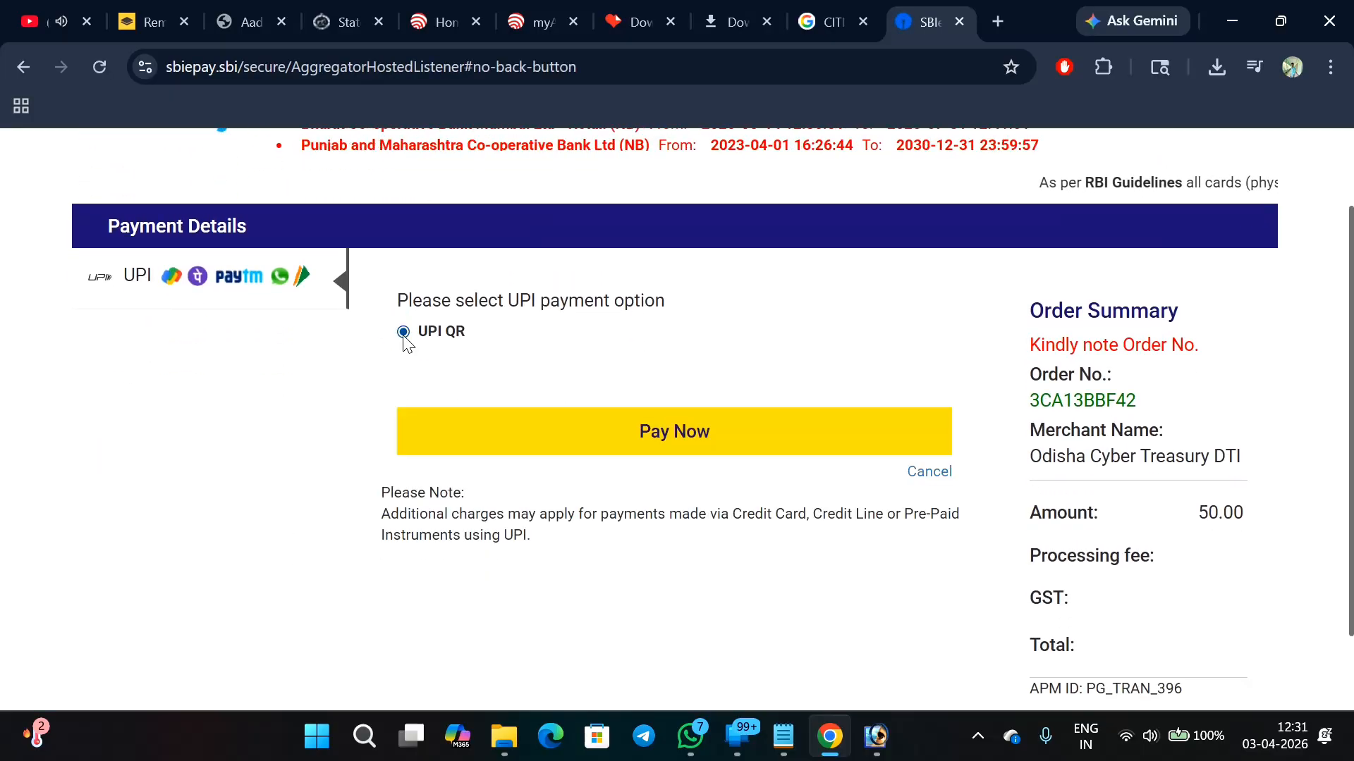
left_click(660, 443)
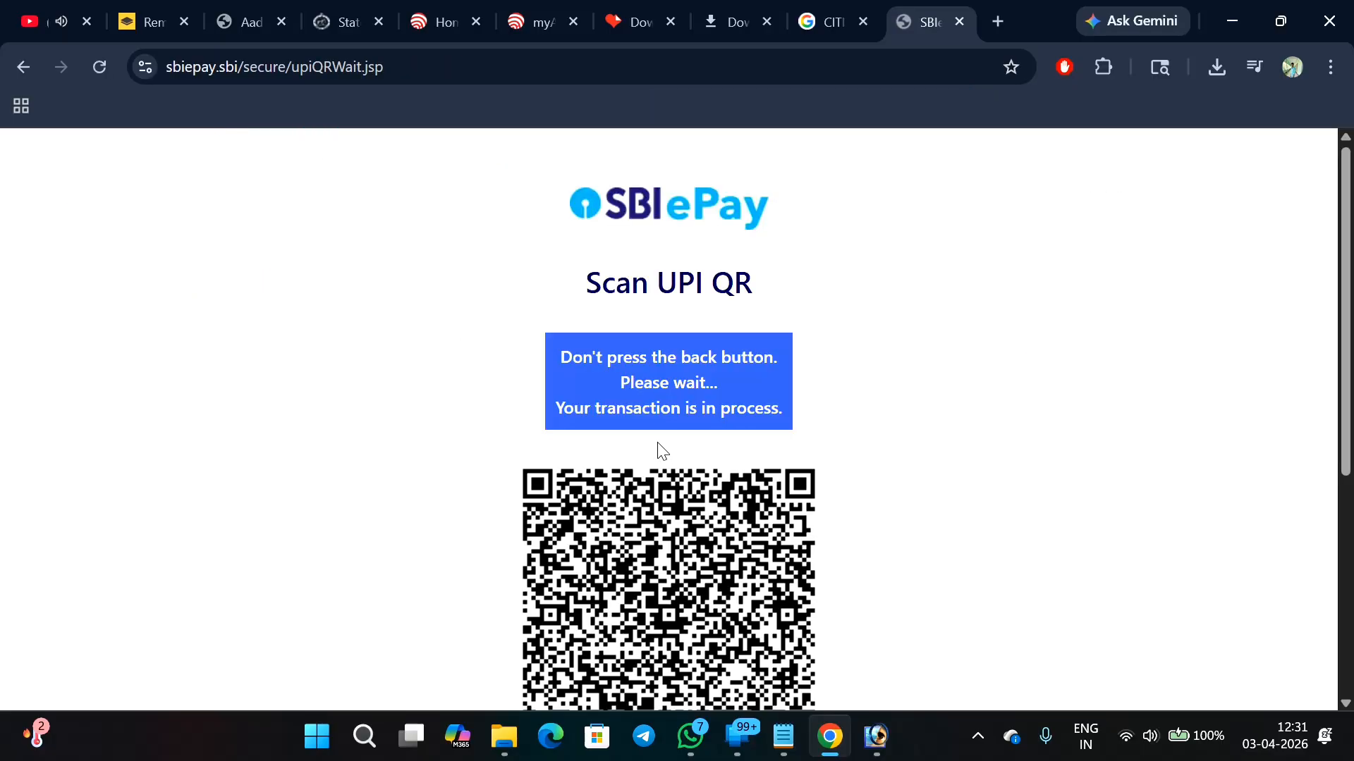
scroll(629, 409, "down", 3)
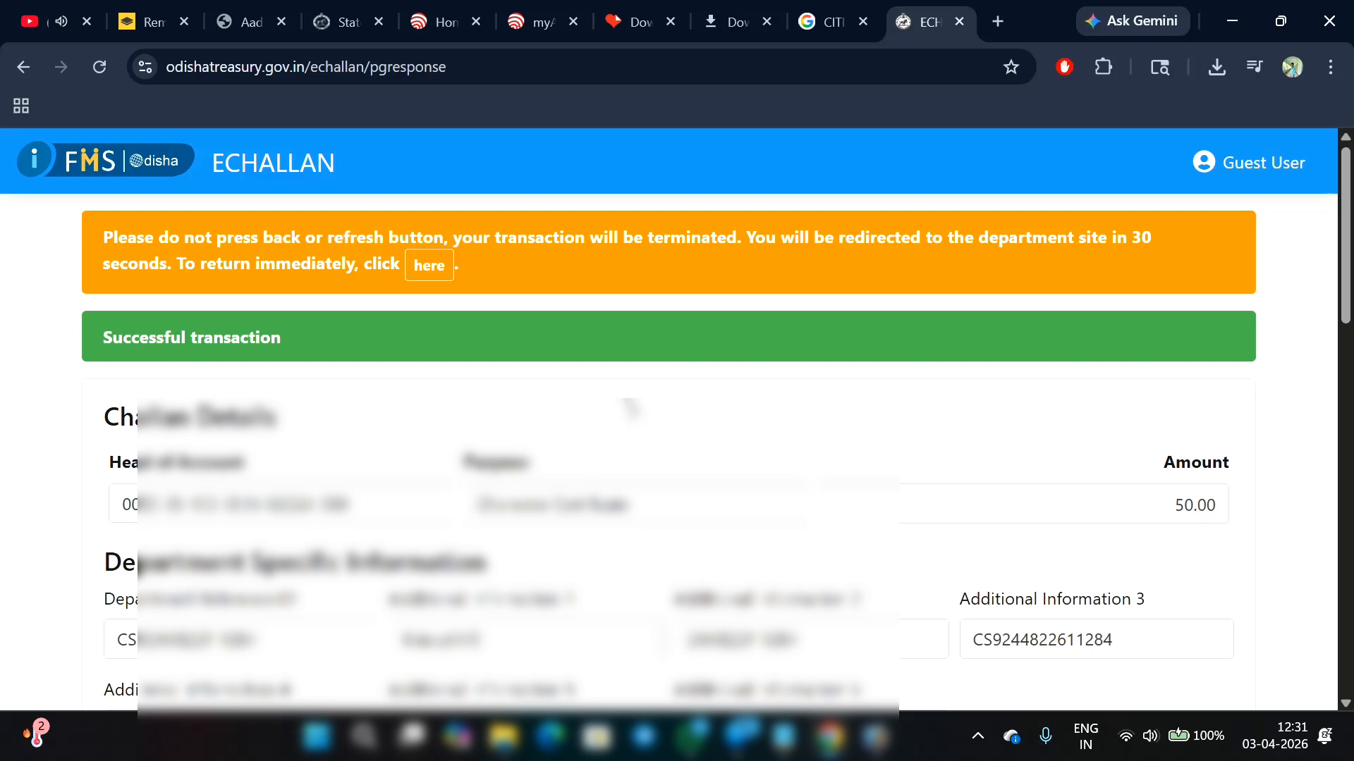
left_click(432, 262)
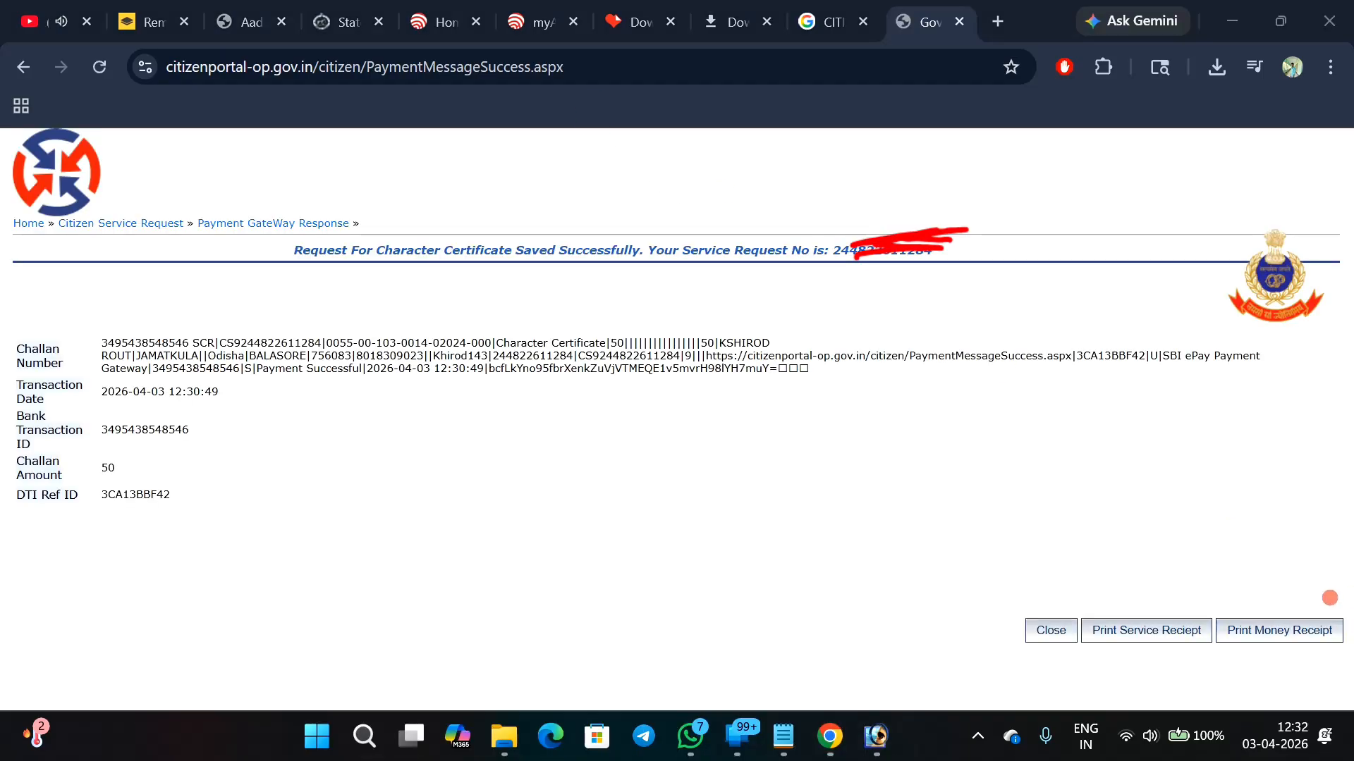
mouse_move(1330, 599)
left_mouse_down()
mouse_move(1224, 596)
mouse_move(1333, 677)
mouse_move(1296, 588)
left_mouse_up()
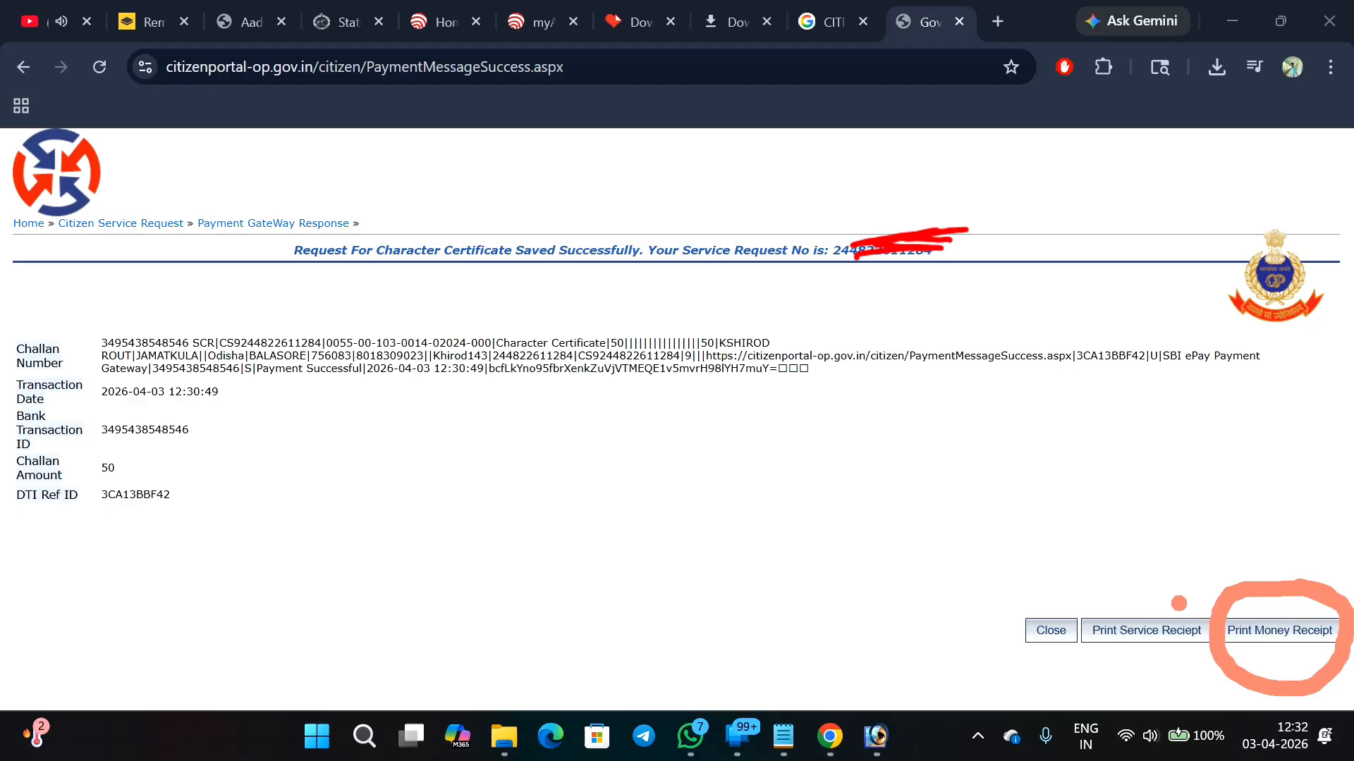
mouse_move(1174, 584)
left_mouse_down()
mouse_move(1118, 594)
mouse_move(1193, 673)
mouse_move(1135, 557)
left_mouse_up()
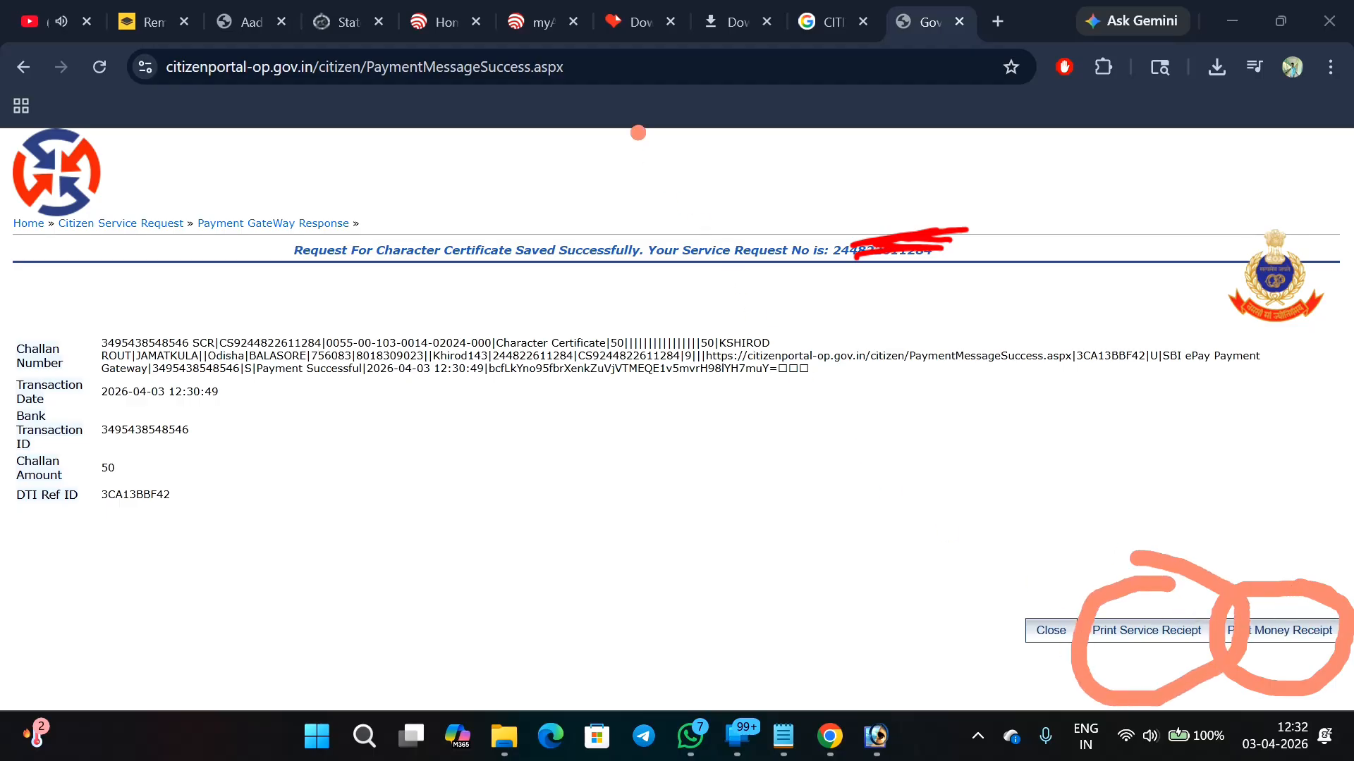
- Always allow pop-ups and redirects from the citizen portal site and open the printable service receipt for the request
left_click(1148, 633)
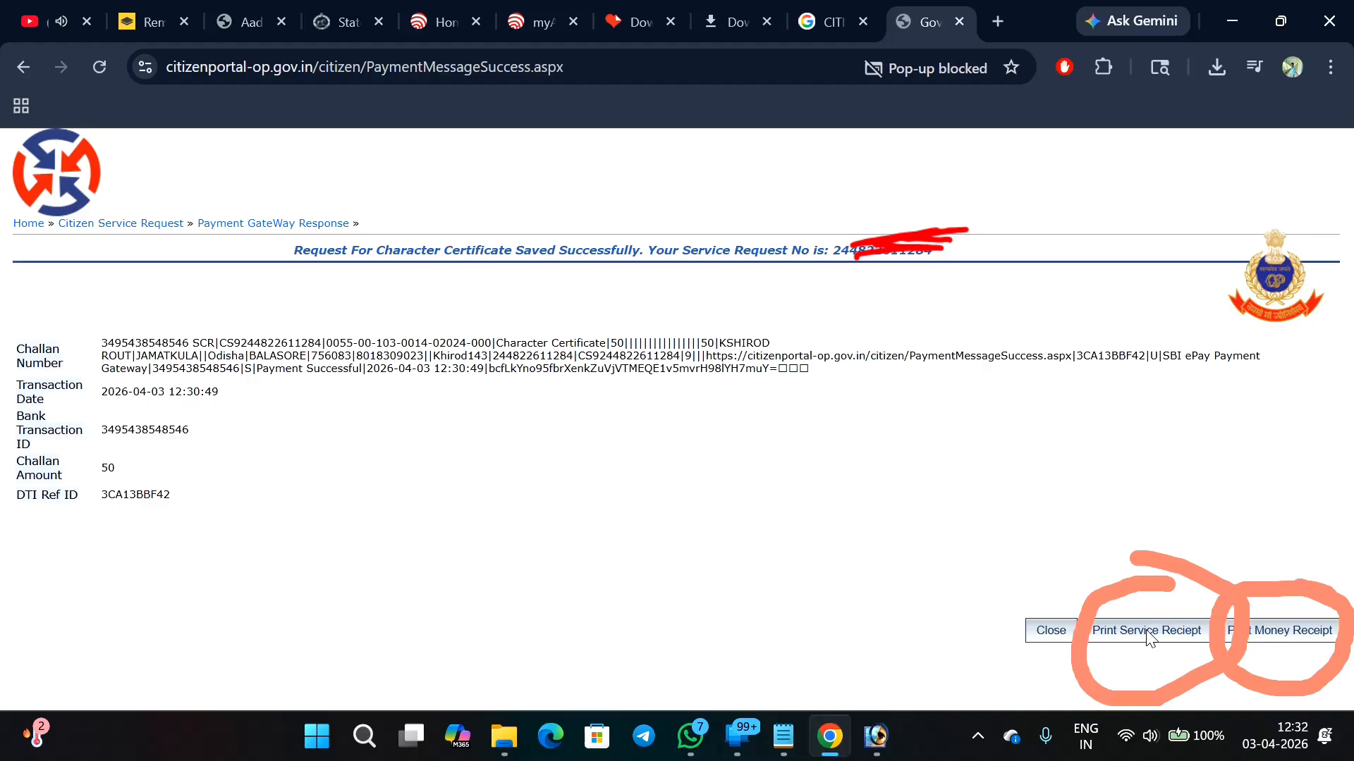
left_click(977, 68)
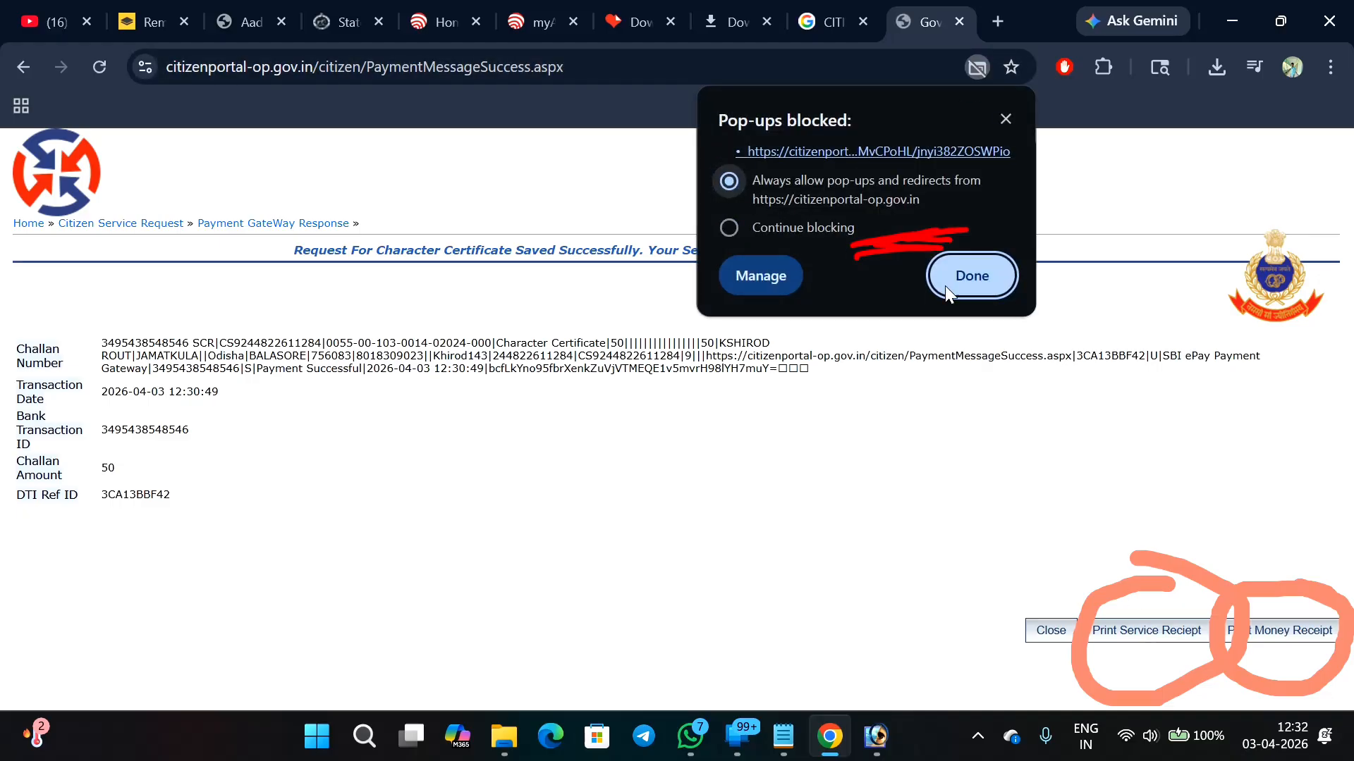
left_click(977, 276)
left_click(1176, 634)
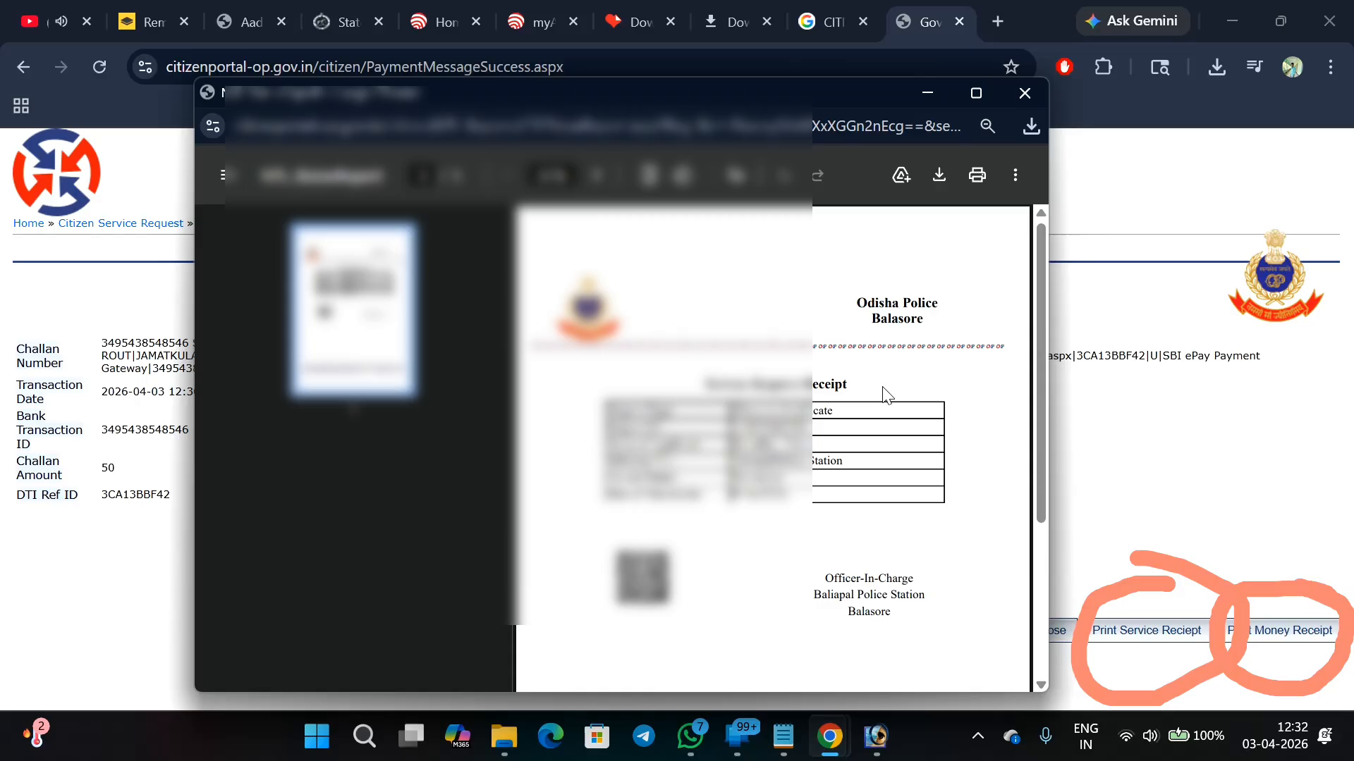
scroll(861, 462, "down", 3)
scroll(859, 471, "up", 3)
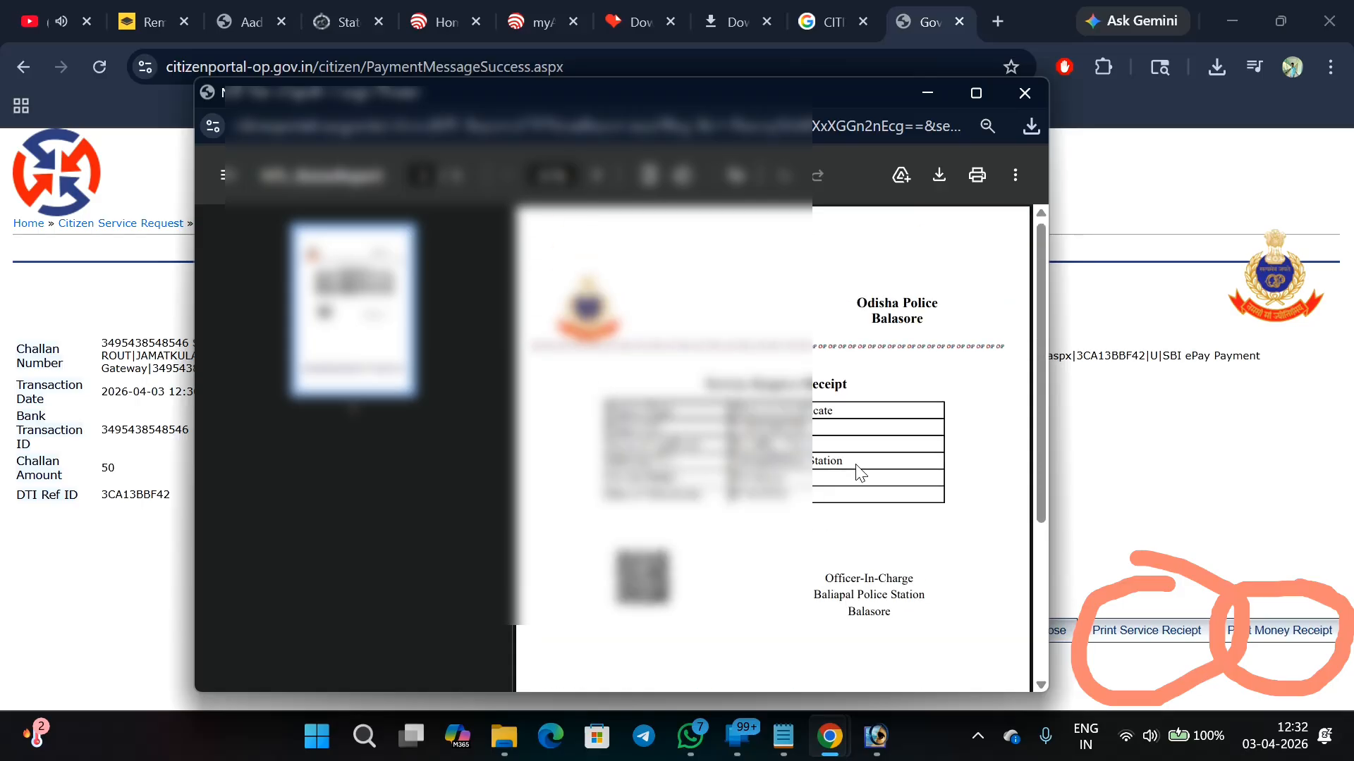